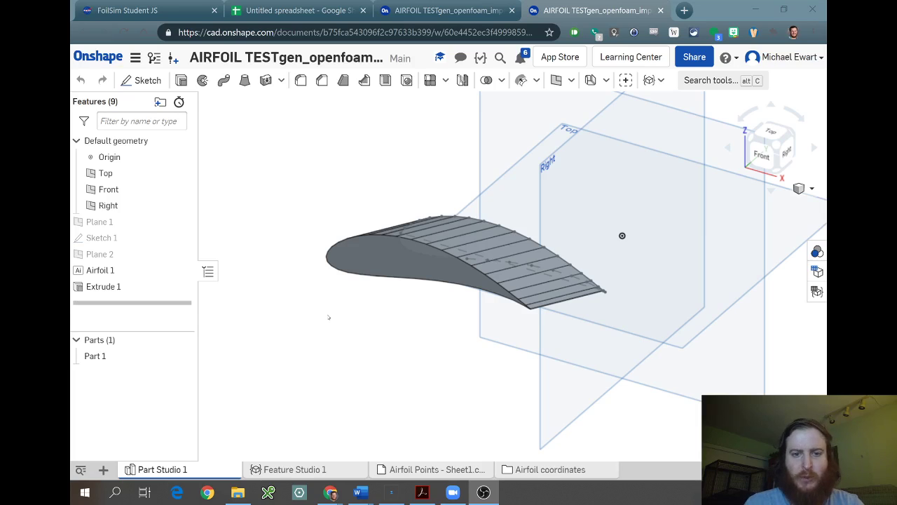
Switch to the FoilSim Student JS page and scroll to the applet
left_click(175, 19)
scroll(449, 266, "down", 3)
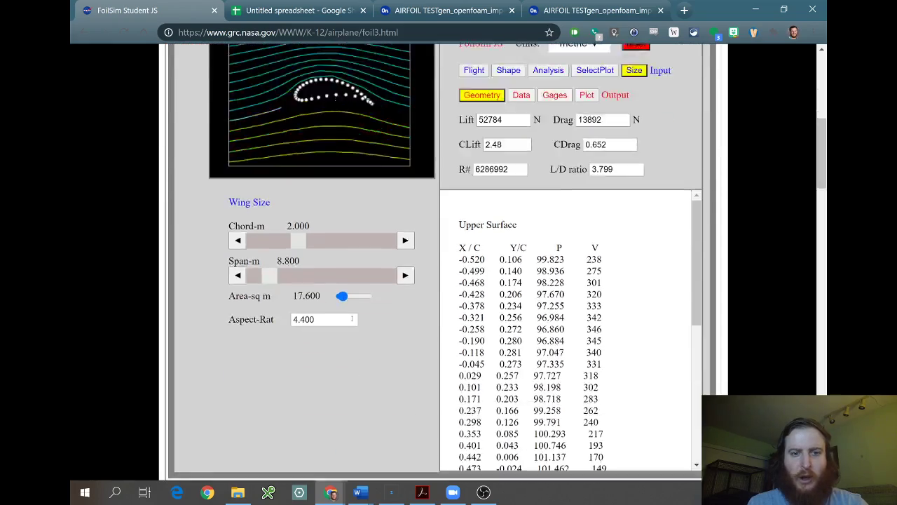
scroll(448, 266, "up", 3)
scroll(449, 266, "up", 3)
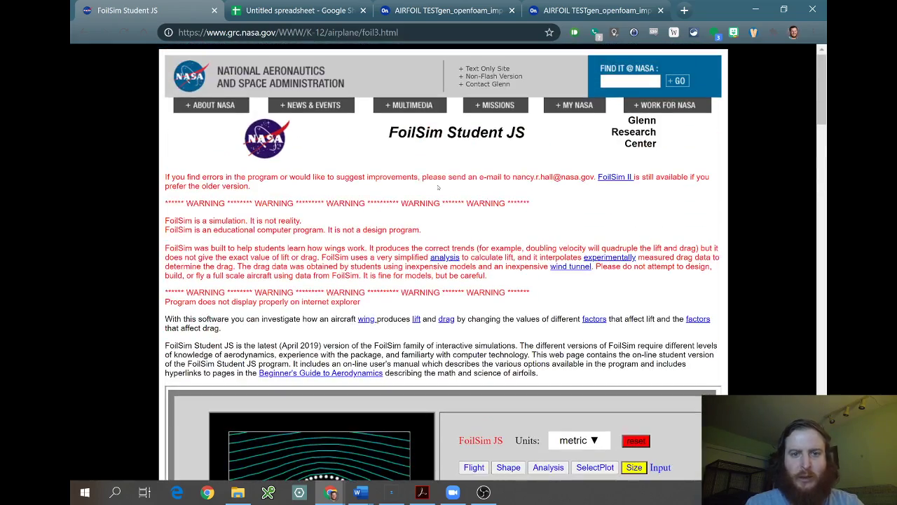
scroll(448, 266, "down", 3)
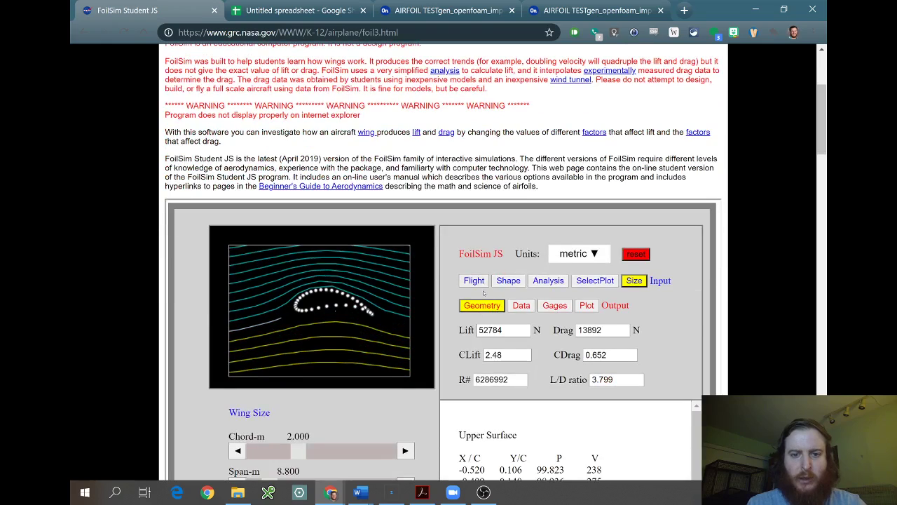
scroll(448, 266, "down", 3)
scroll(461, 235, "up", 2)
scroll(284, 342, "down", 1)
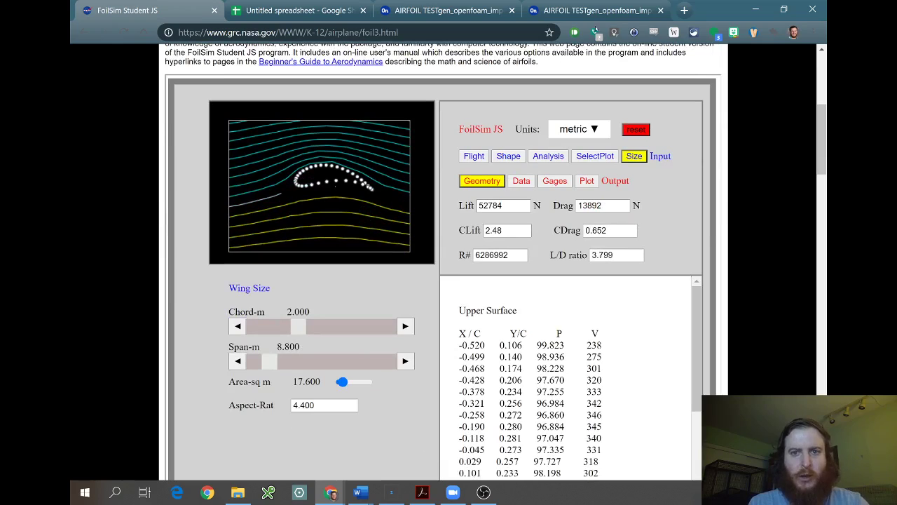
Check the Onshape airfoil, then in FoilSim toggle Shape and return to the Size settings
left_click(604, 13)
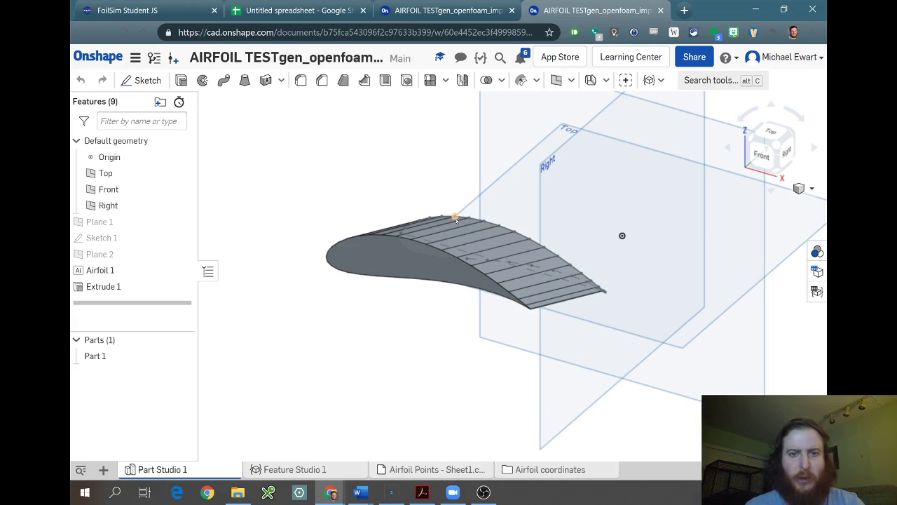
left_click(188, 14)
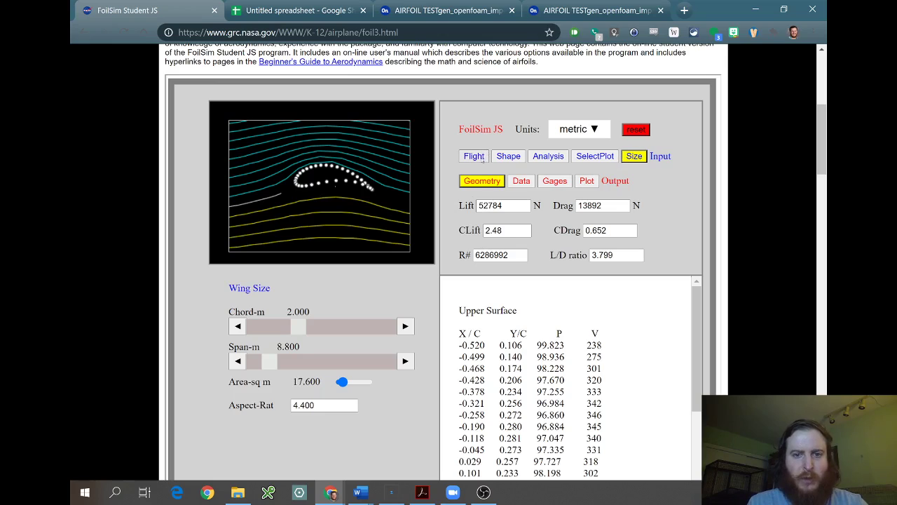
left_click(508, 156)
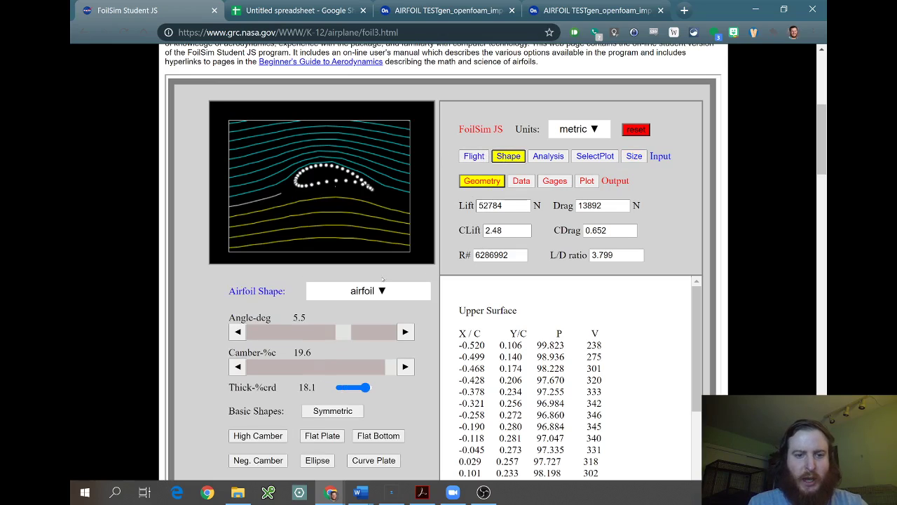
left_click(633, 156)
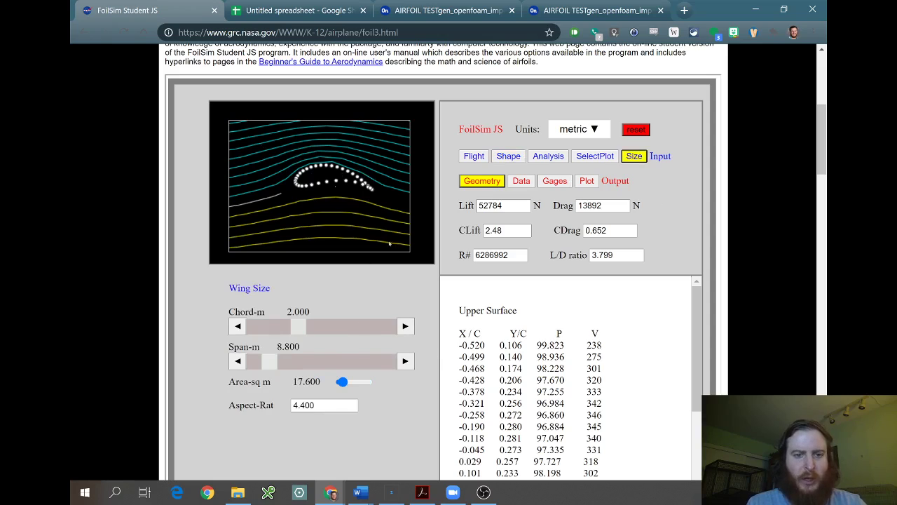
scroll(489, 333, "down", 1)
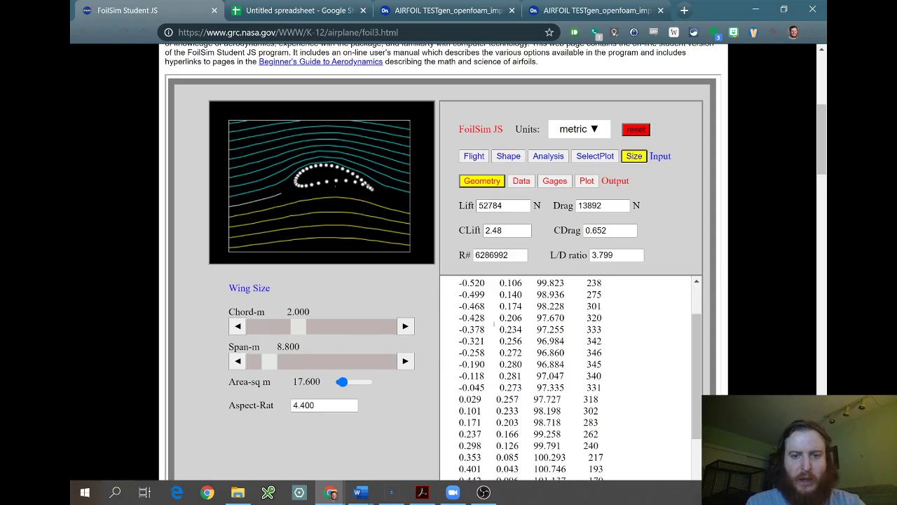
scroll(488, 333, "up", 1)
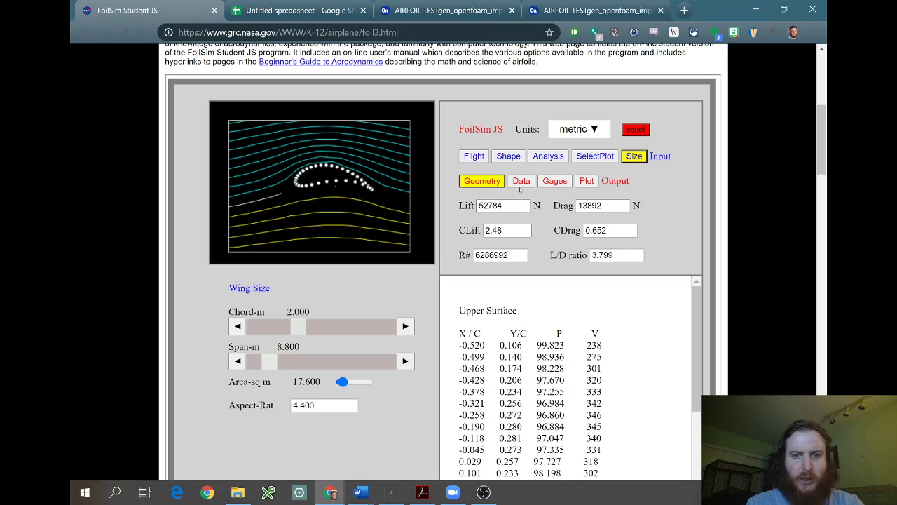
Show the Geometry coordinate table, select the whole FoilSim page, and go to the untitled spreadsheet
left_click(520, 185)
left_click(481, 185)
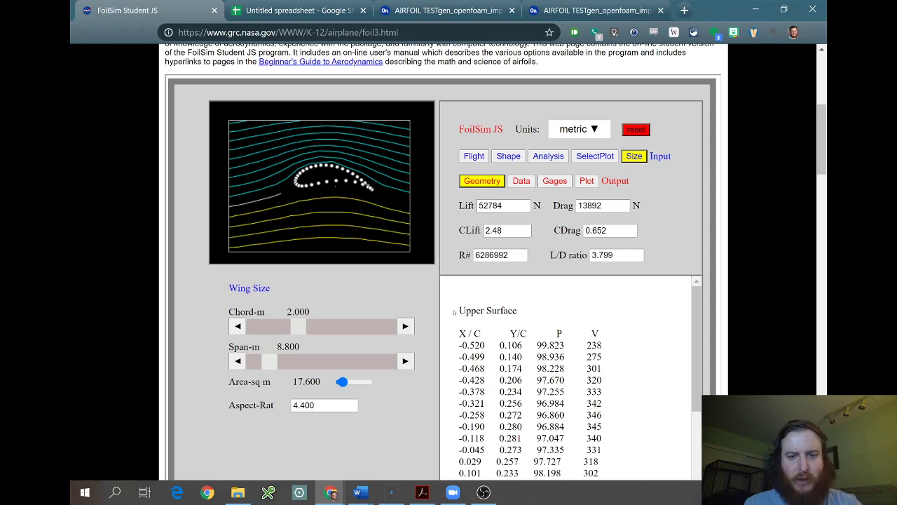
left_click_drag(455, 310, 532, 442)
left_click(532, 435)
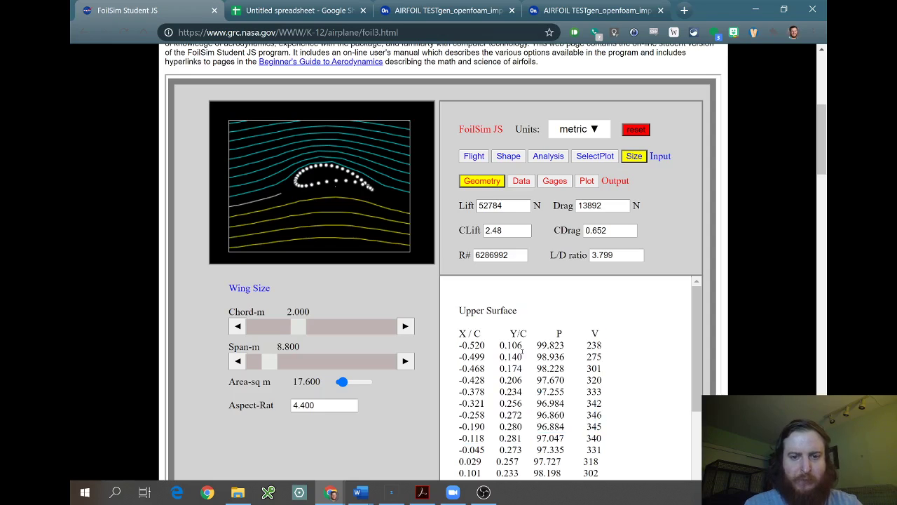
key("ctrl+a")
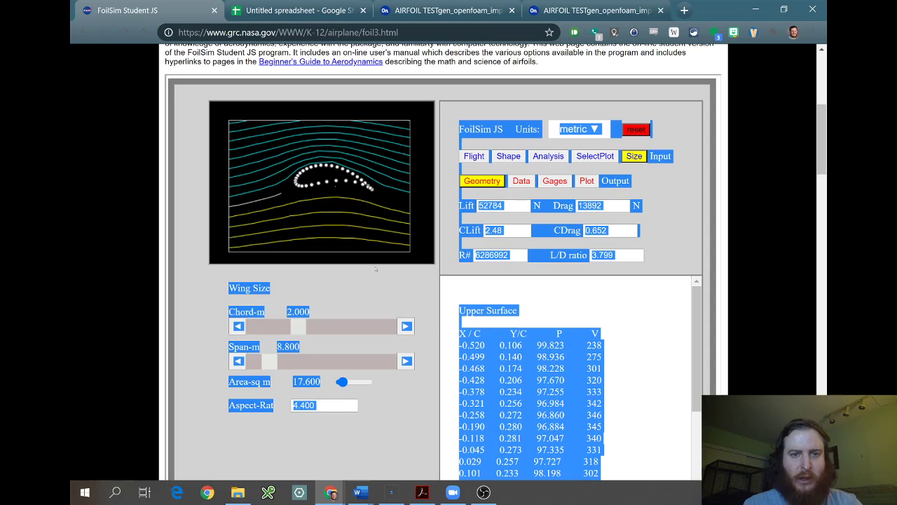
left_click(311, 10)
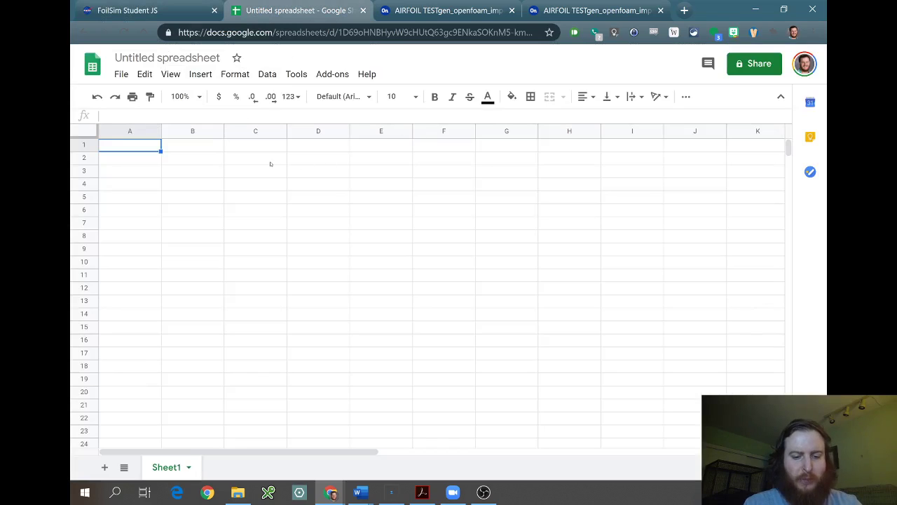
Paste the FoilSim content at A1 and select cells A1 through A33
key("ctrl+v")
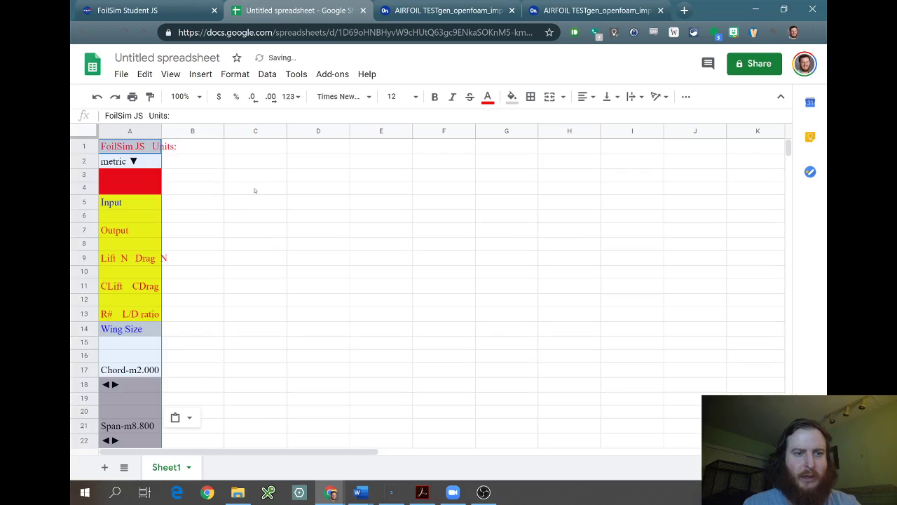
left_click(254, 216)
scroll(254, 215, "down", 2)
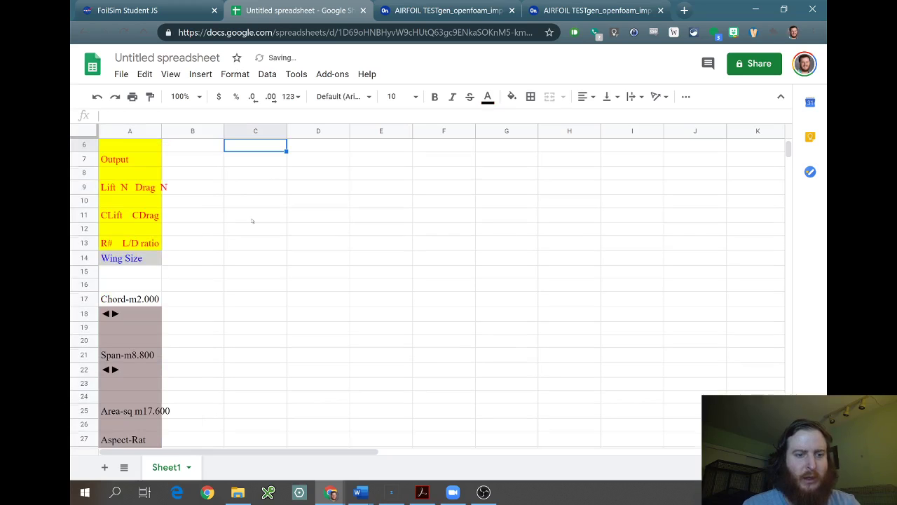
scroll(243, 235, "down", 3)
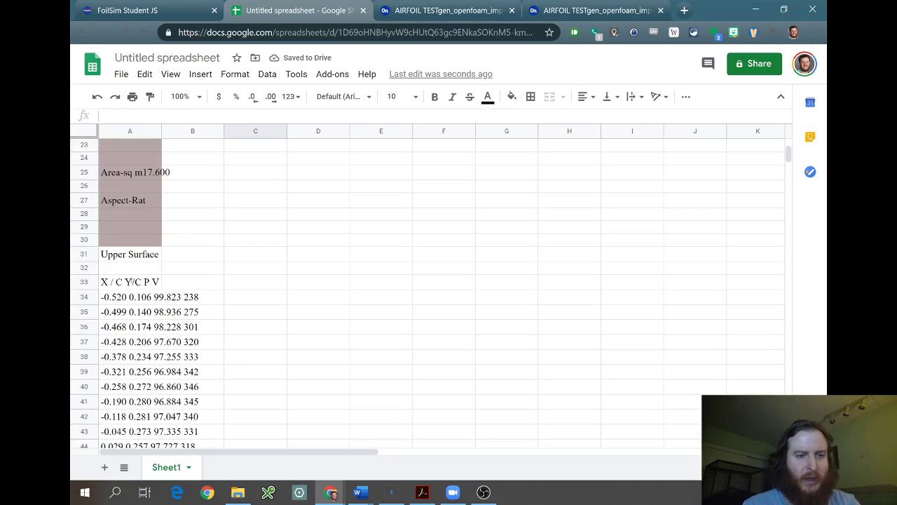
scroll(156, 322, "down", 2)
scroll(156, 321, "up", 2)
scroll(156, 322, "up", 2)
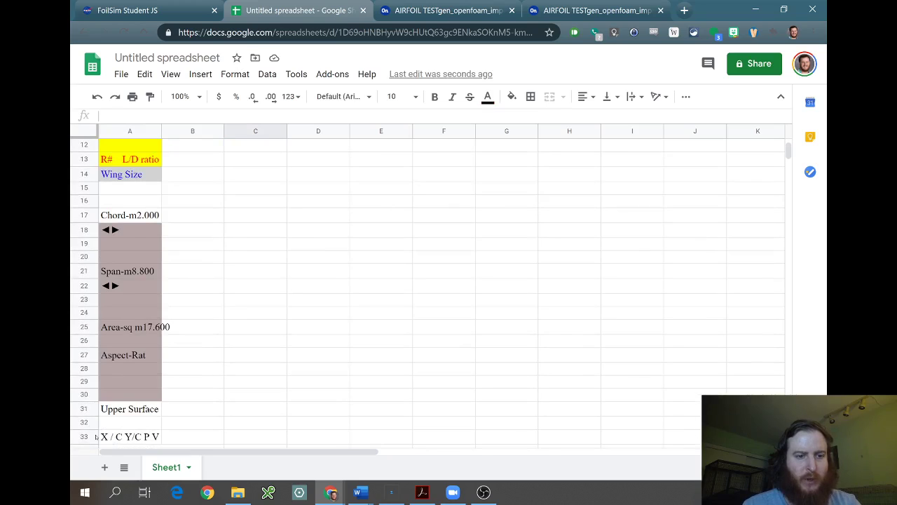
left_click_drag(126, 439, 143, 133)
Delete the selected header cells in column A, shifting the data up
right_click(126, 150)
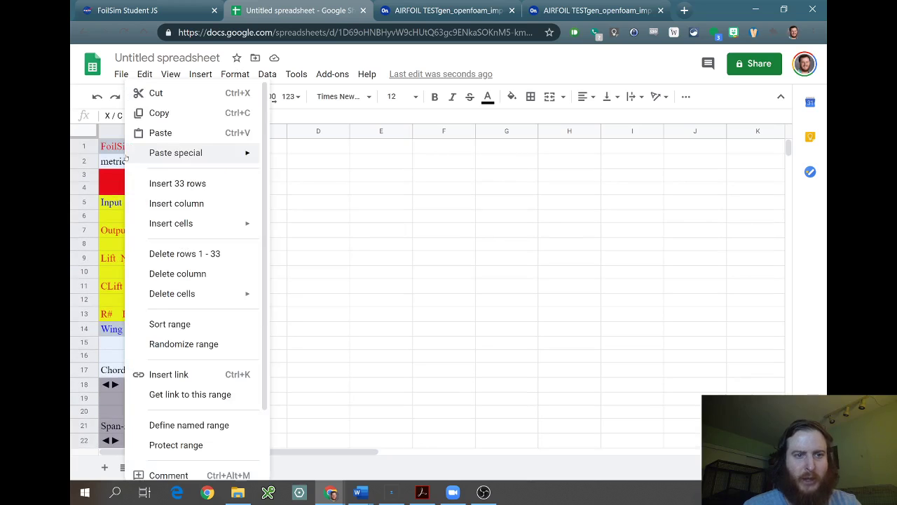
mouse_move(181, 297)
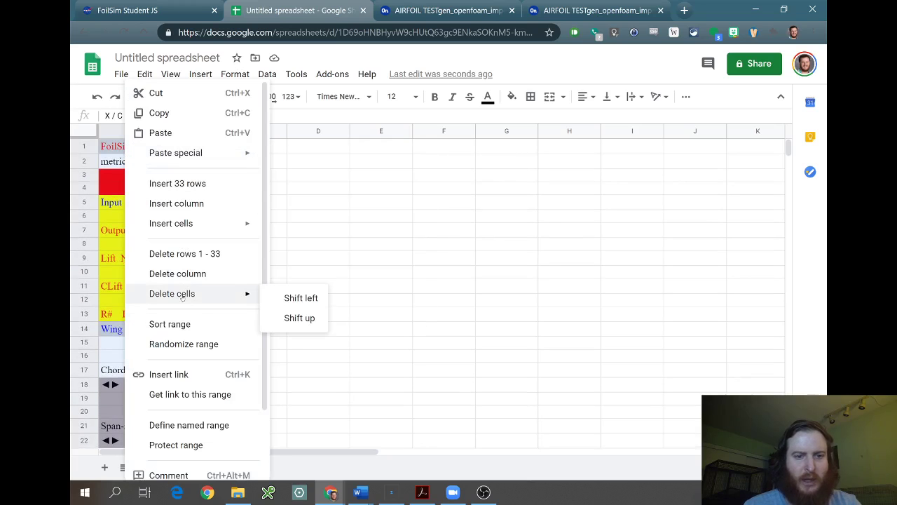
left_click(289, 316)
left_click(273, 281)
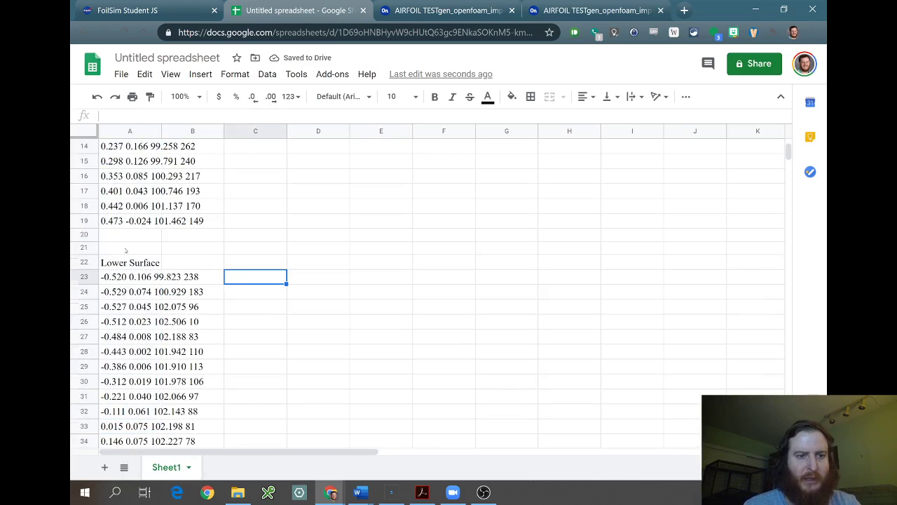
scroll(124, 246, "up", 5)
scroll(125, 246, "down", 8)
scroll(125, 246, "up", 3)
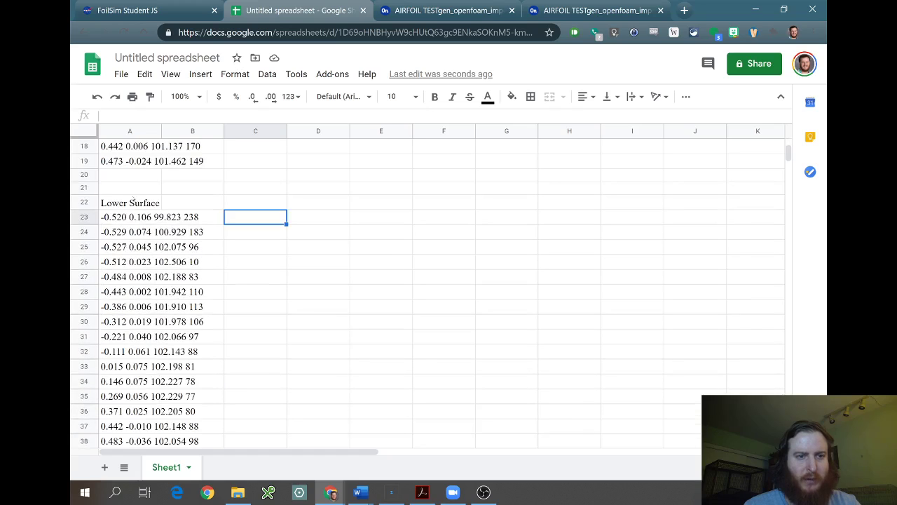
Delete cells A20:A22, the Lower Surface label and blank rows, shifting cells up
left_click(128, 199)
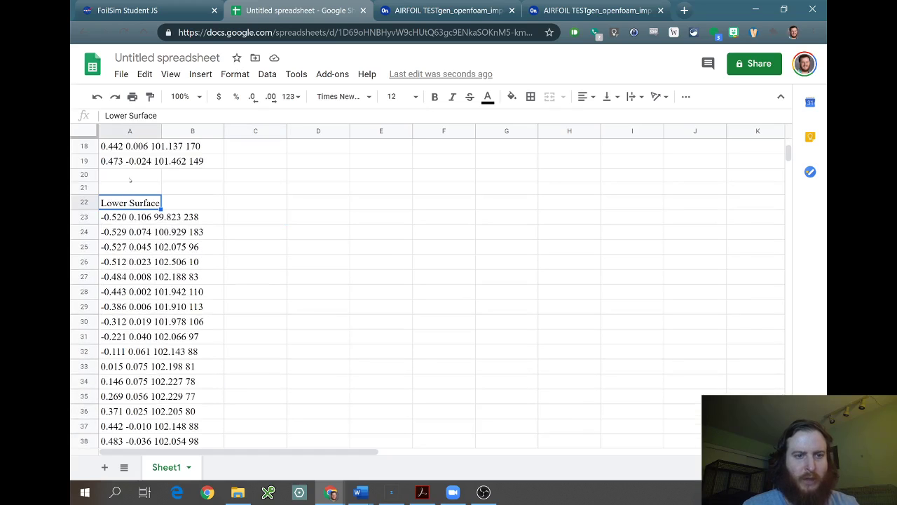
left_click(131, 180, "shift")
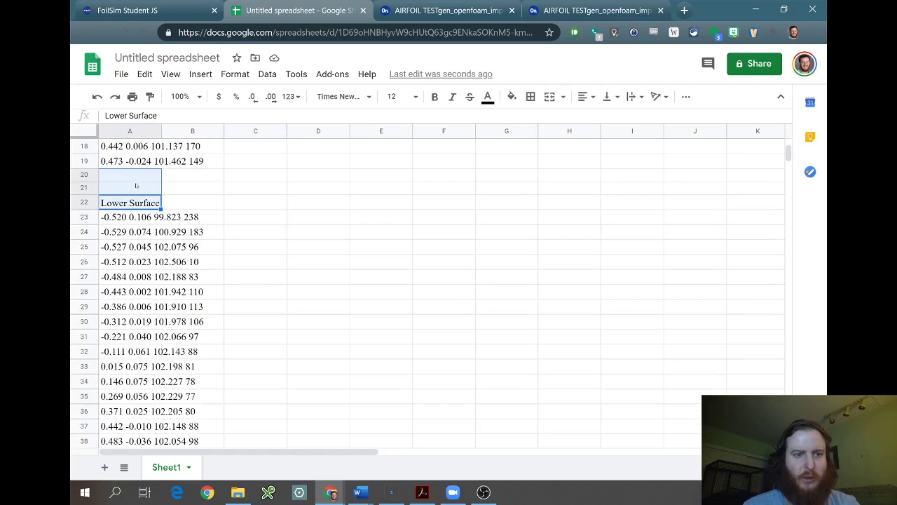
right_click(133, 185)
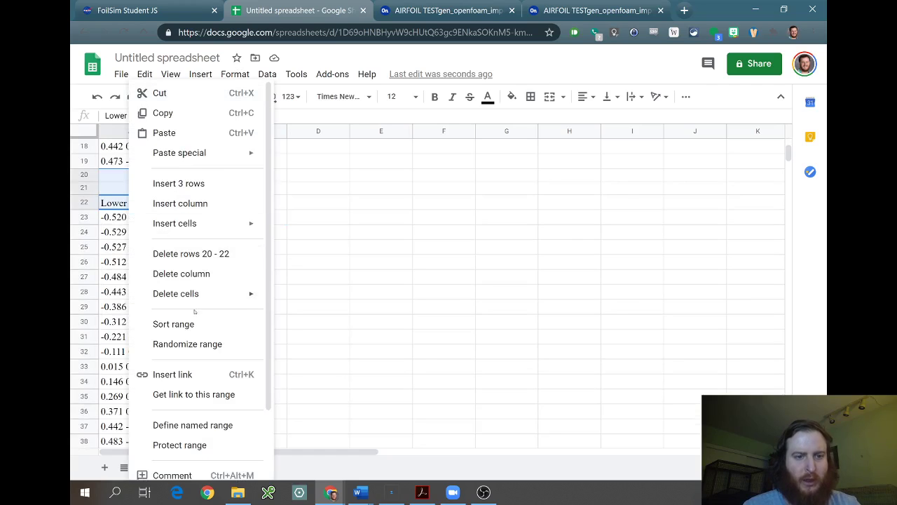
mouse_move(193, 294)
left_click(302, 317)
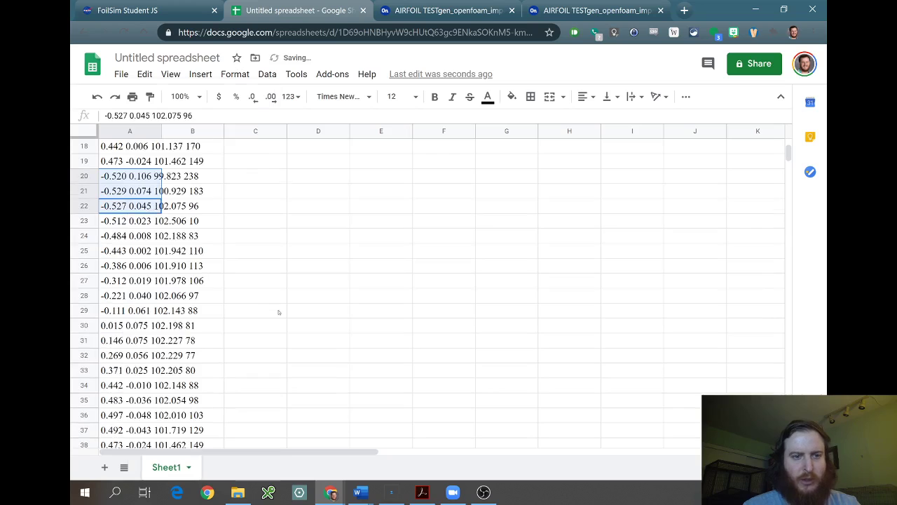
left_click(153, 262)
scroll(140, 266, "up", 6)
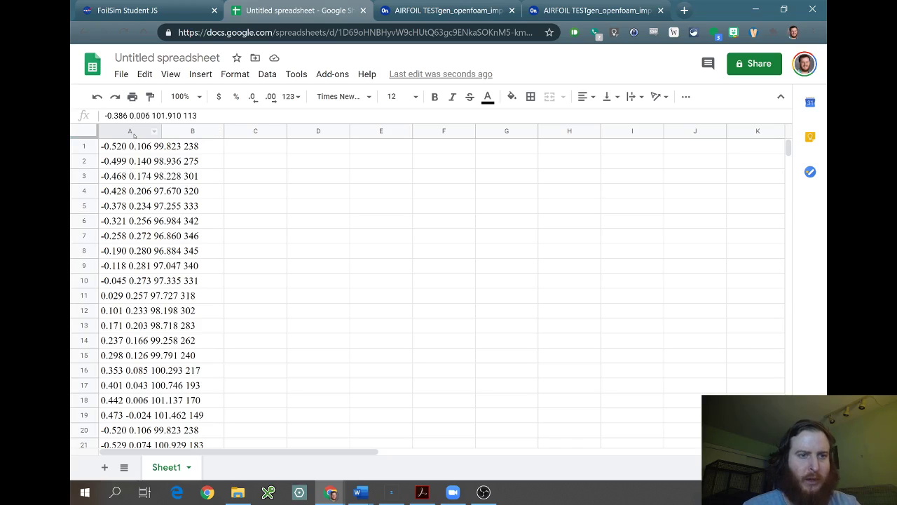
Split column A's point text on the Space separator into columns A–D, then select columns C–D
left_click(129, 133)
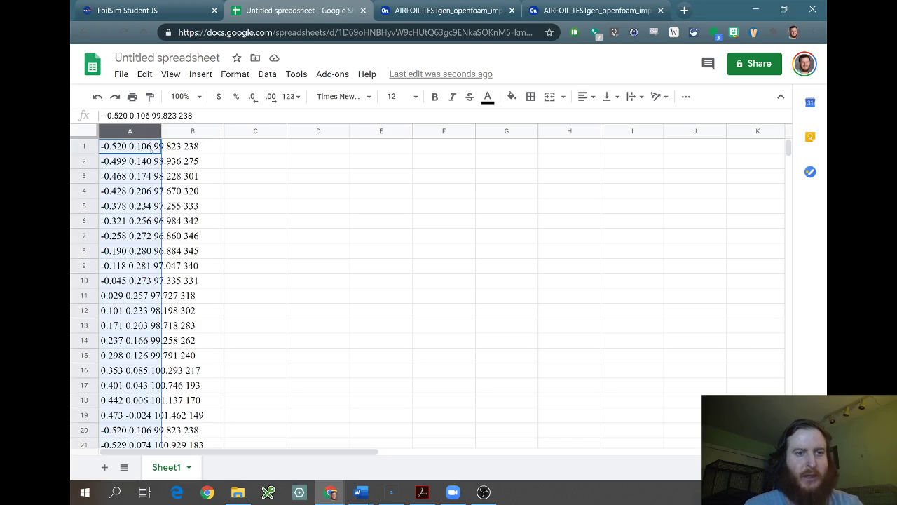
left_click(269, 74)
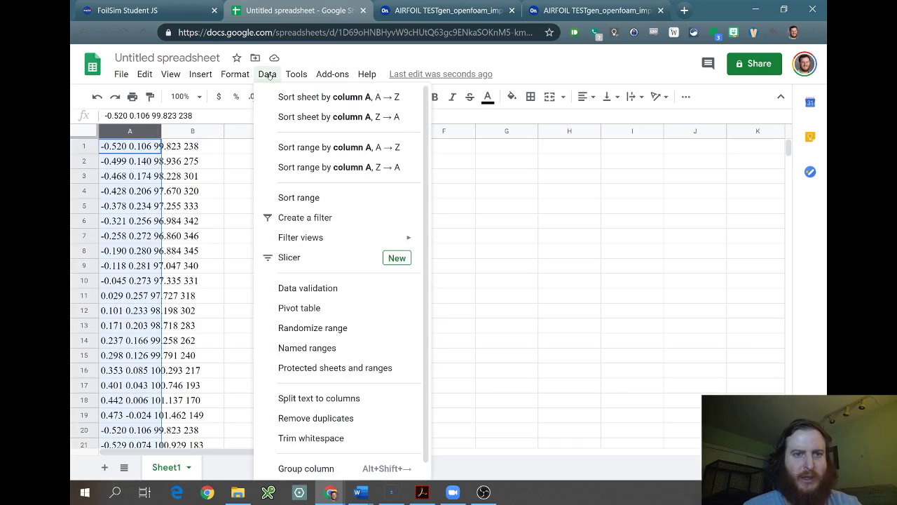
left_click(306, 398)
left_click(195, 406)
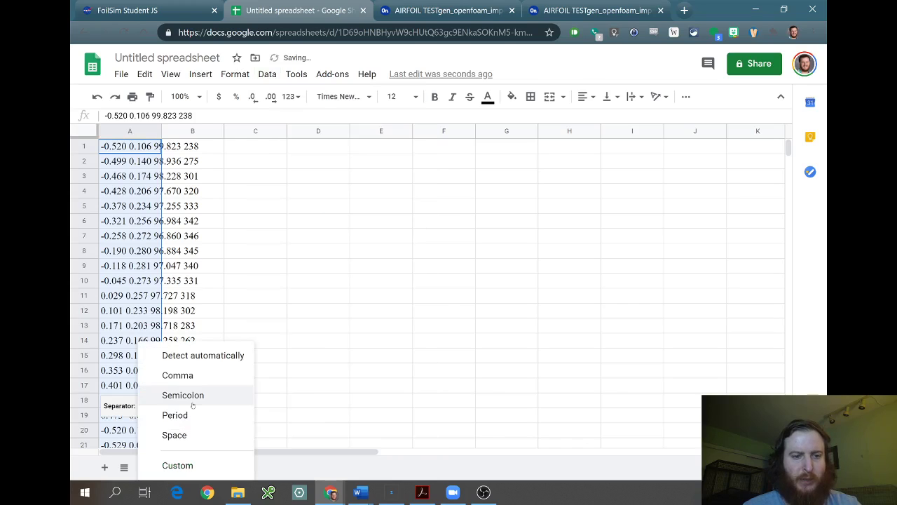
left_click(201, 432)
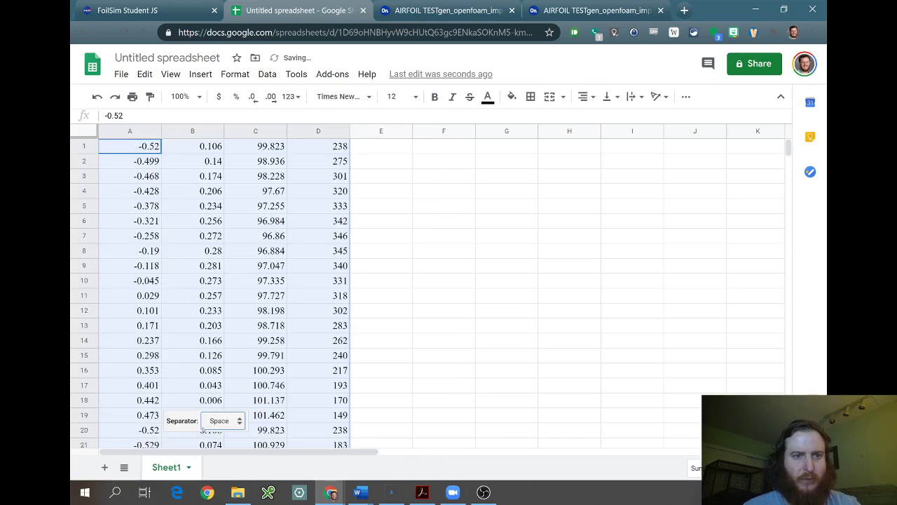
key("Down")
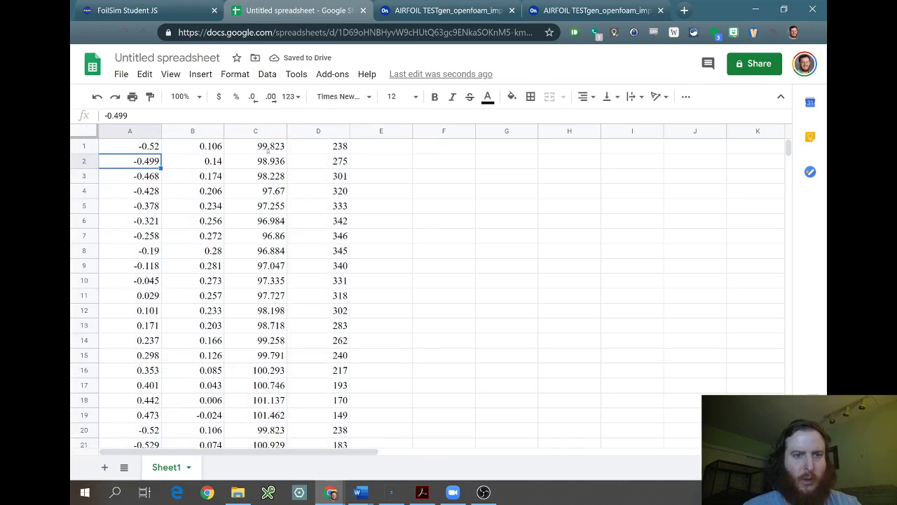
left_click(259, 133)
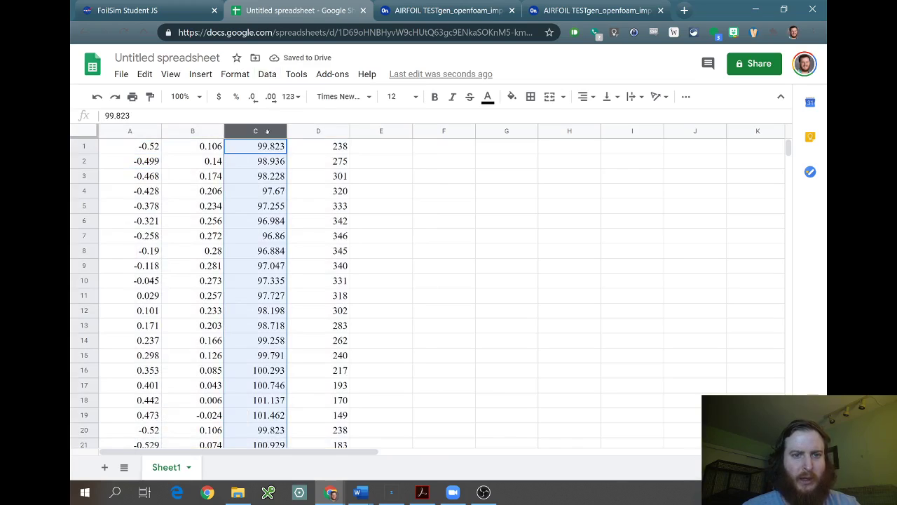
left_click(325, 133, "shift")
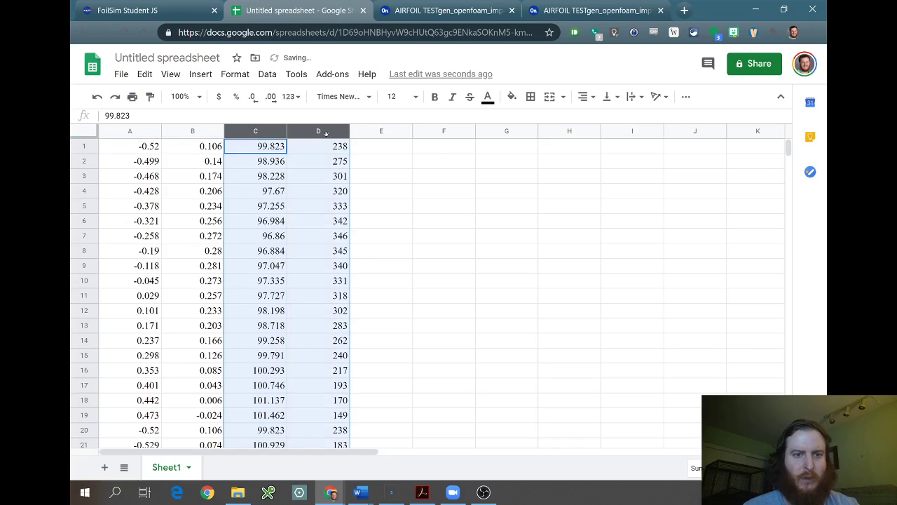
Delete columns C–D and rename the spreadsheet 'Airfoil Points Video'
right_click(325, 133)
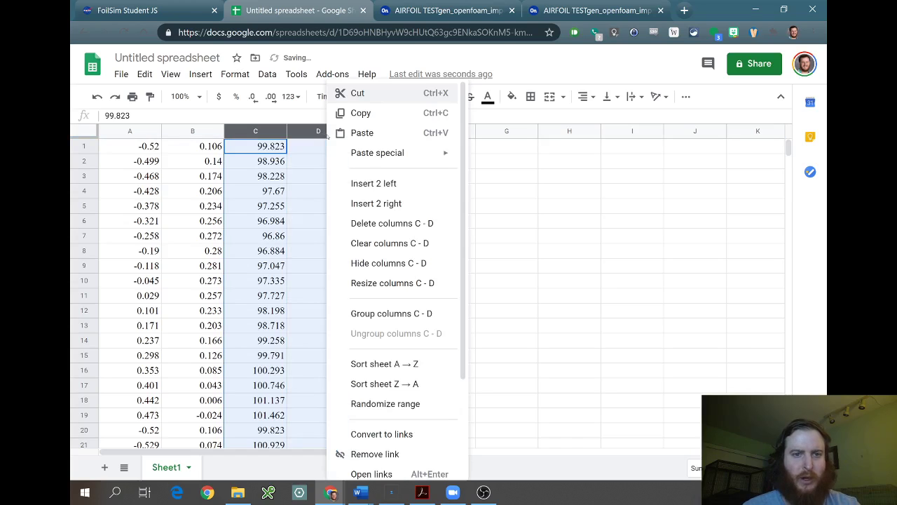
left_click(358, 227)
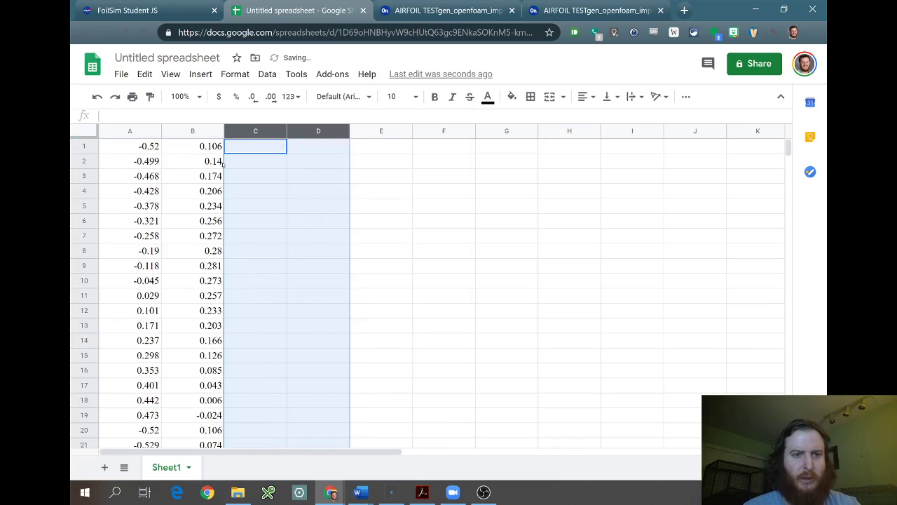
left_click(142, 147)
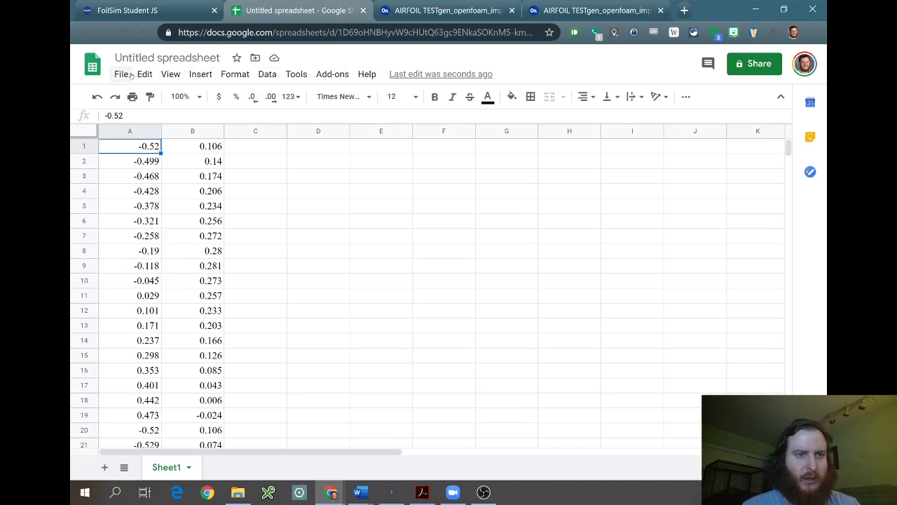
left_click(168, 58)
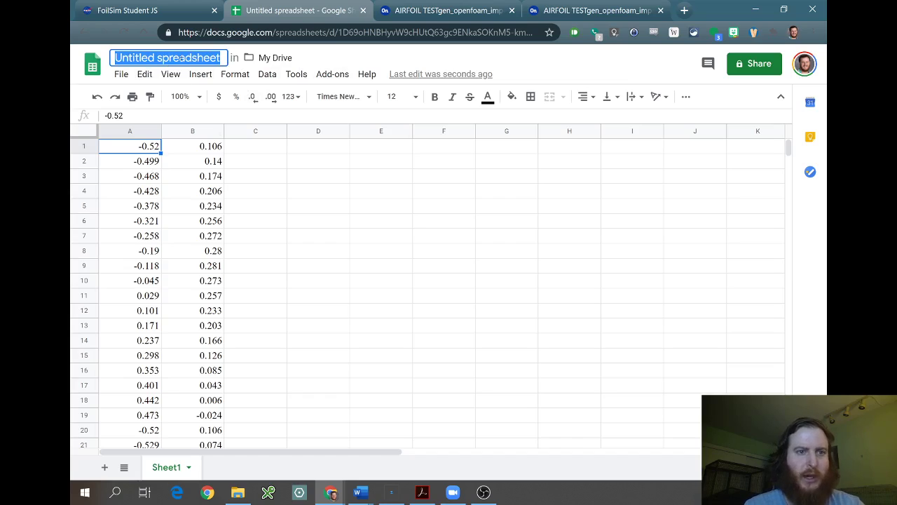
type("Ai")
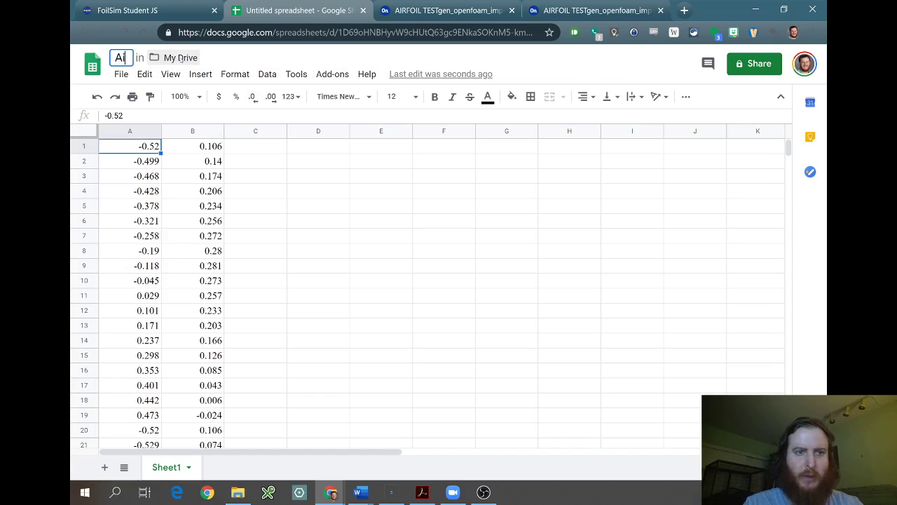
type("rfoil Points")
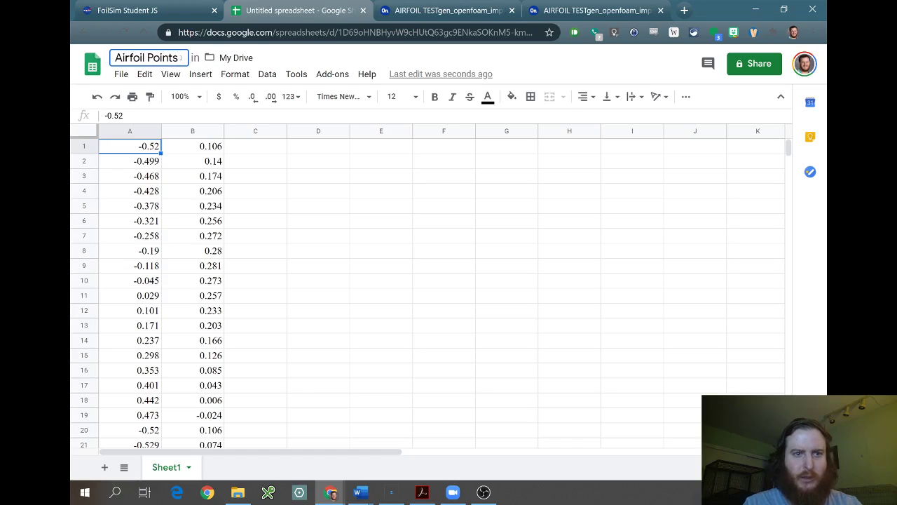
type(" Video")
Download the current sheet as 'Airfoil Points Video.csv' into Downloads
left_click(382, 177)
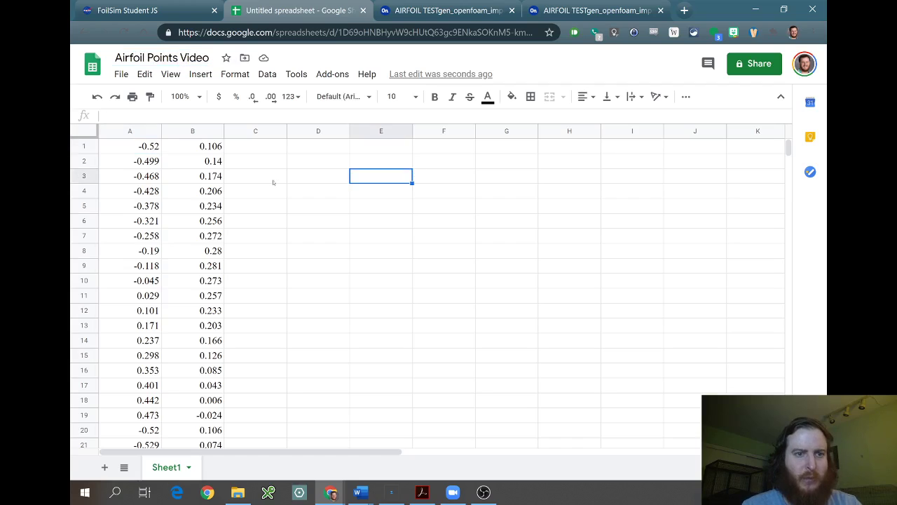
left_click(121, 148)
left_click(121, 74)
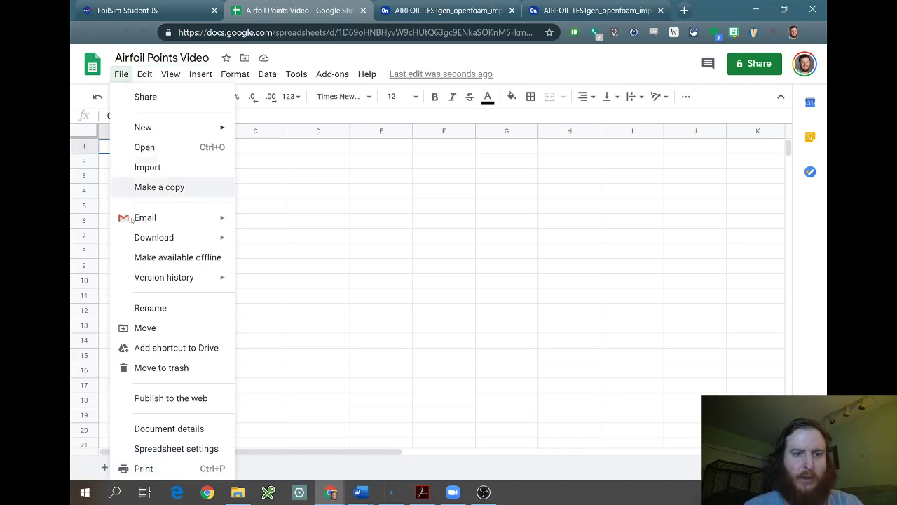
mouse_move(164, 239)
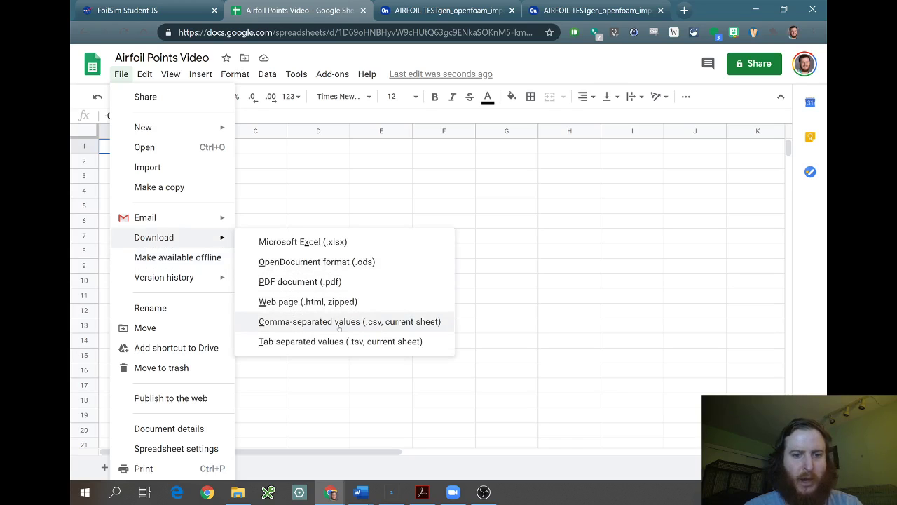
left_click(314, 322)
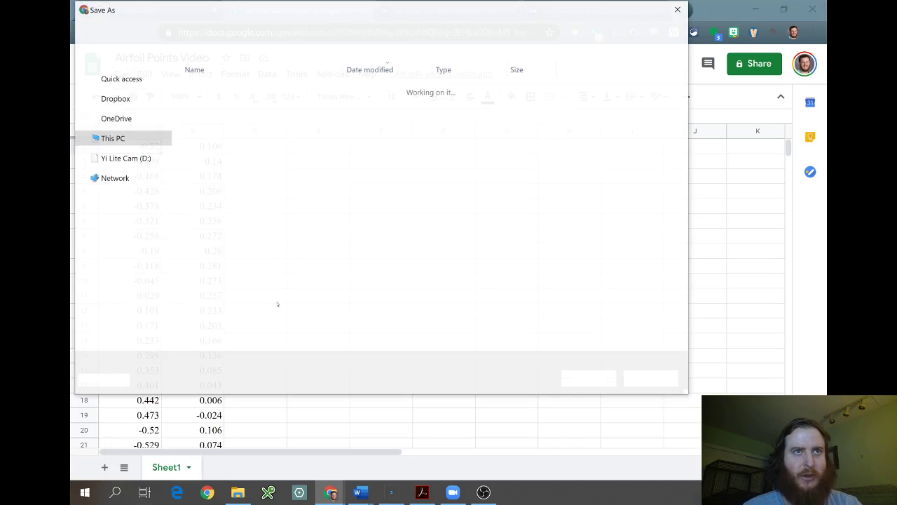
left_click(588, 379)
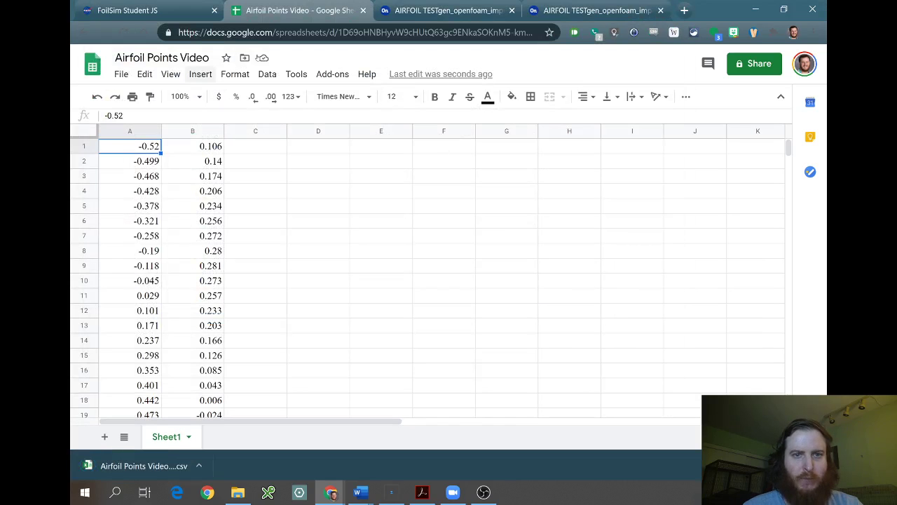
Open the Feature Studio 1 FeatureScript in the Onshape AIRFOIL TESTgen document
left_click(414, 18)
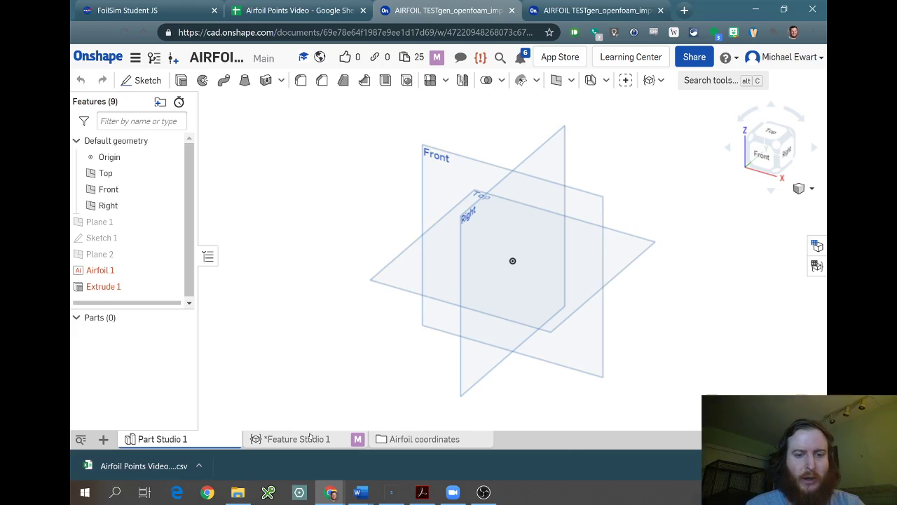
left_click(310, 438)
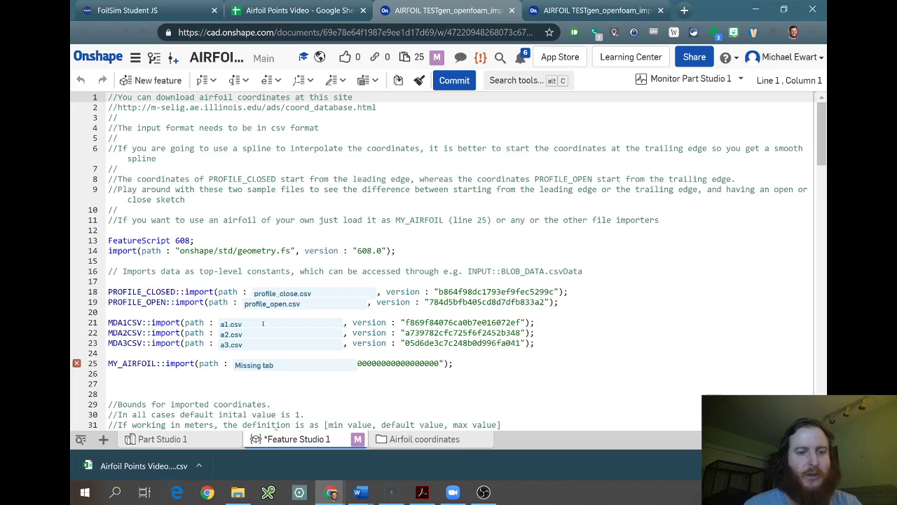
Make an editable copy of the view-only airfoil document, keeping the default name
mouse_move(202, 439)
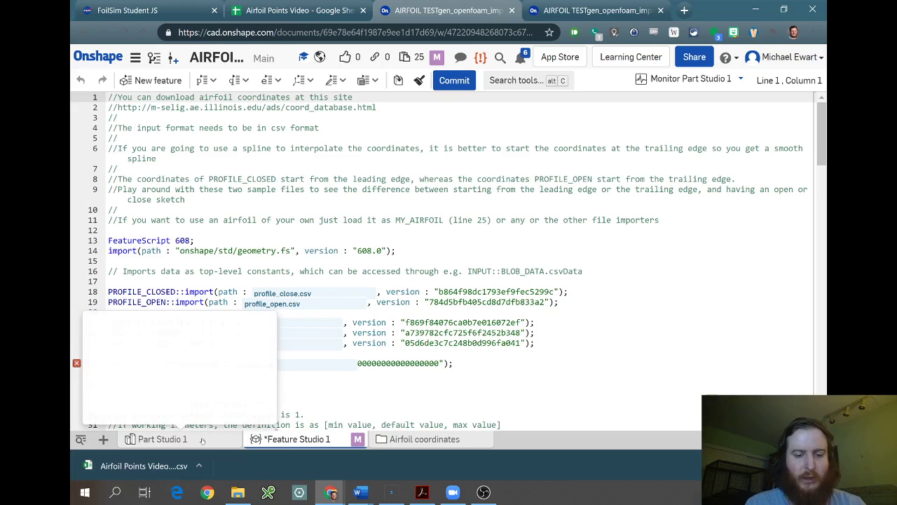
key("alt+Tab")
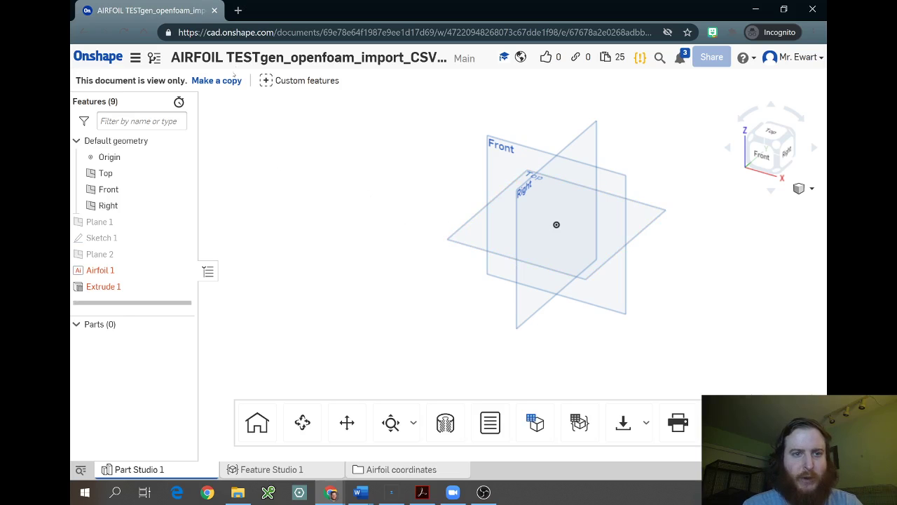
left_click(222, 82)
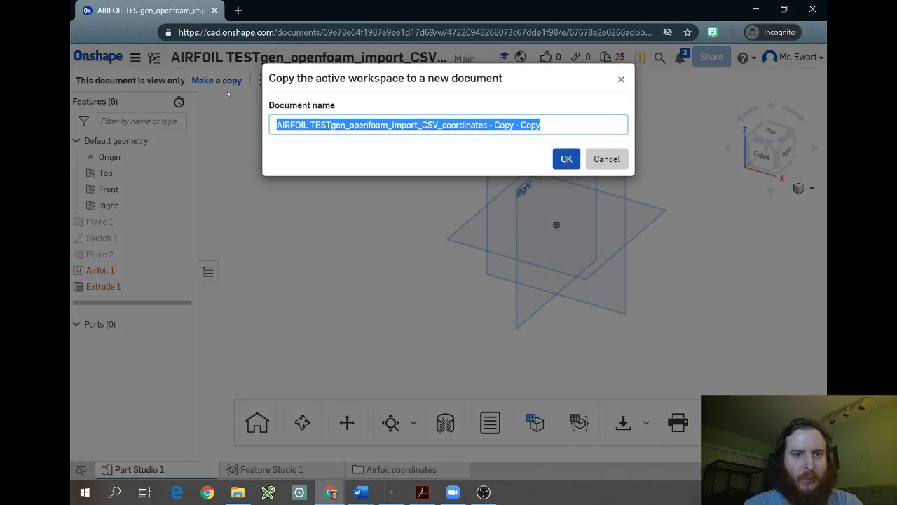
left_click(567, 158)
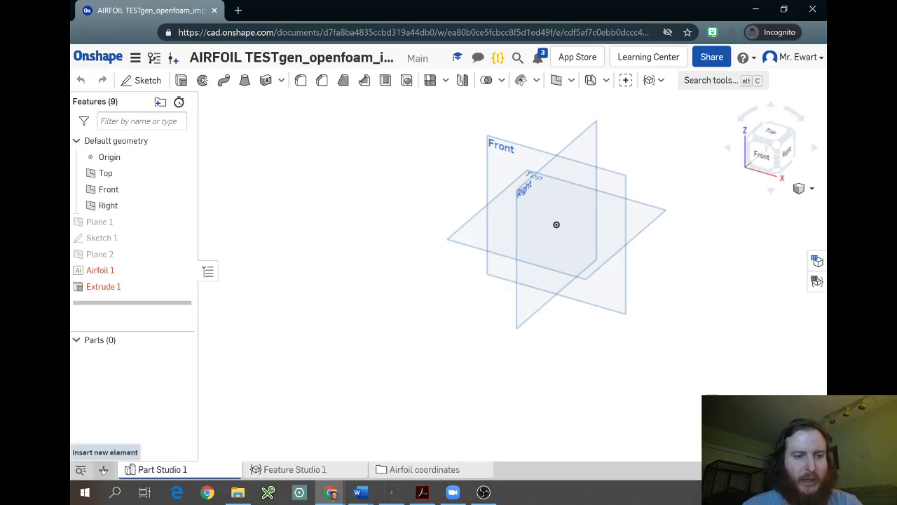
Import 'Airfoil Points Video - Sheet1' from Downloads as a CSV tab and open it
left_click(103, 469)
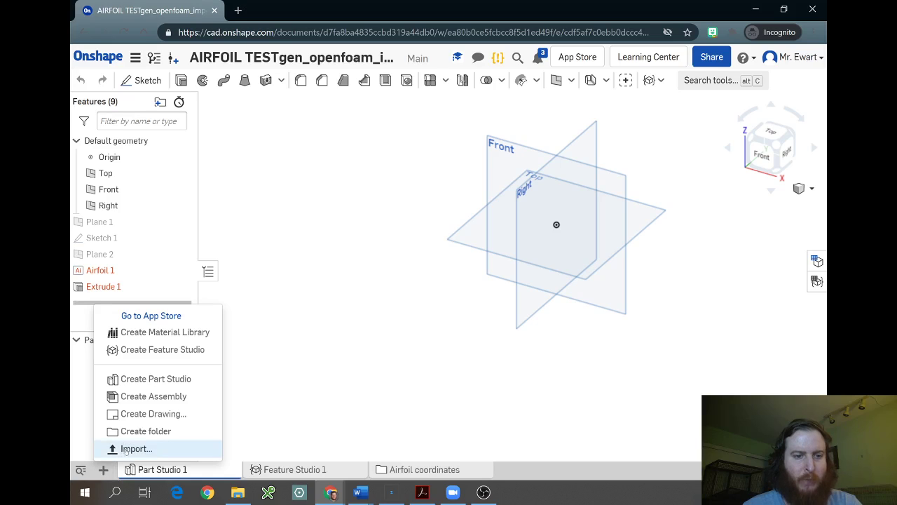
left_click(133, 449)
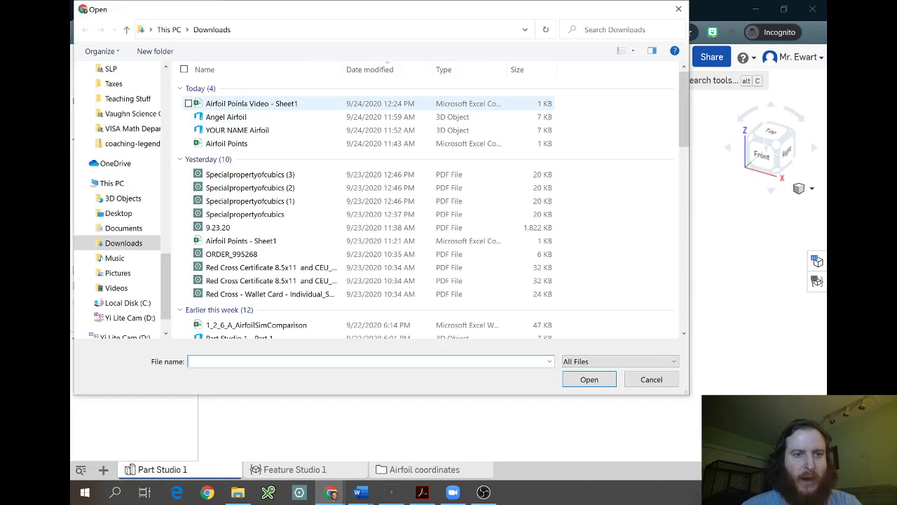
left_click(237, 103)
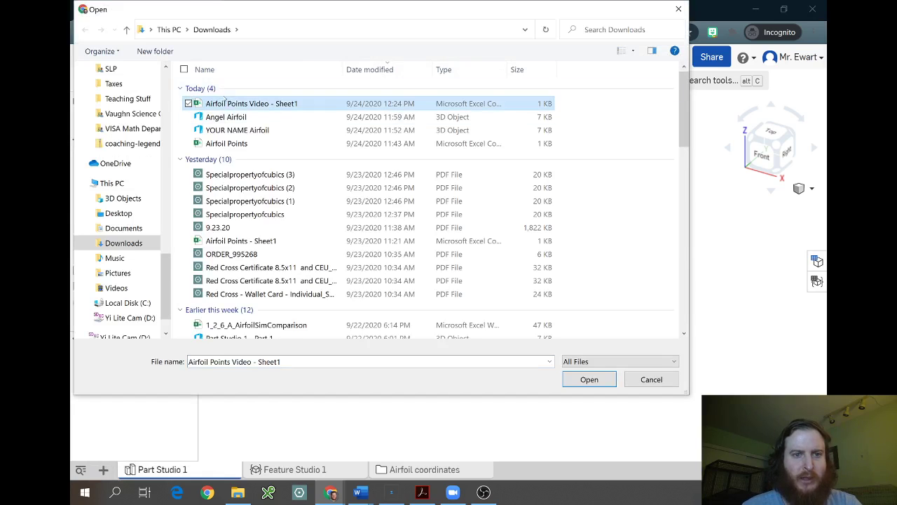
left_click(589, 379)
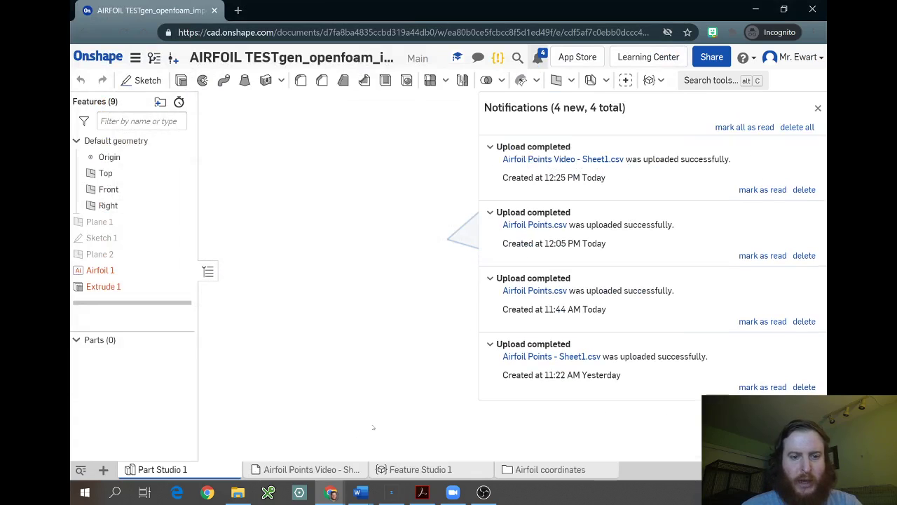
left_click(817, 107)
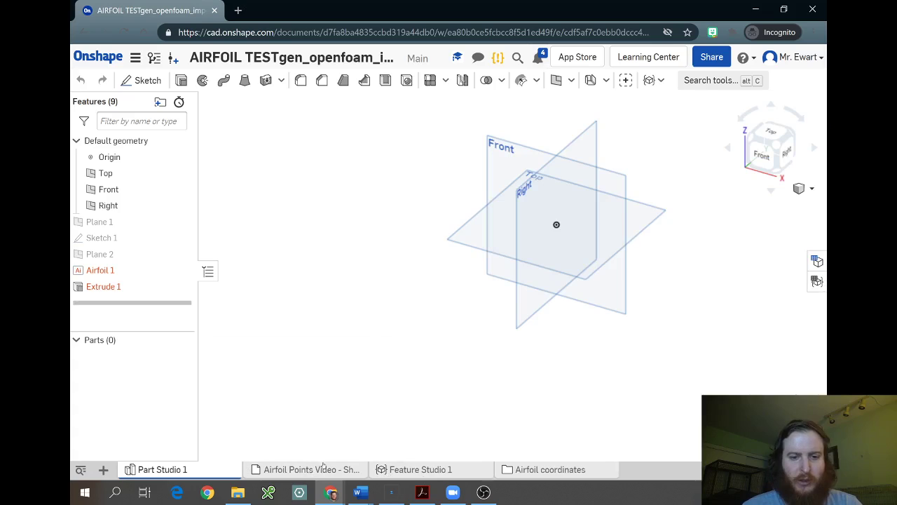
left_click(305, 468)
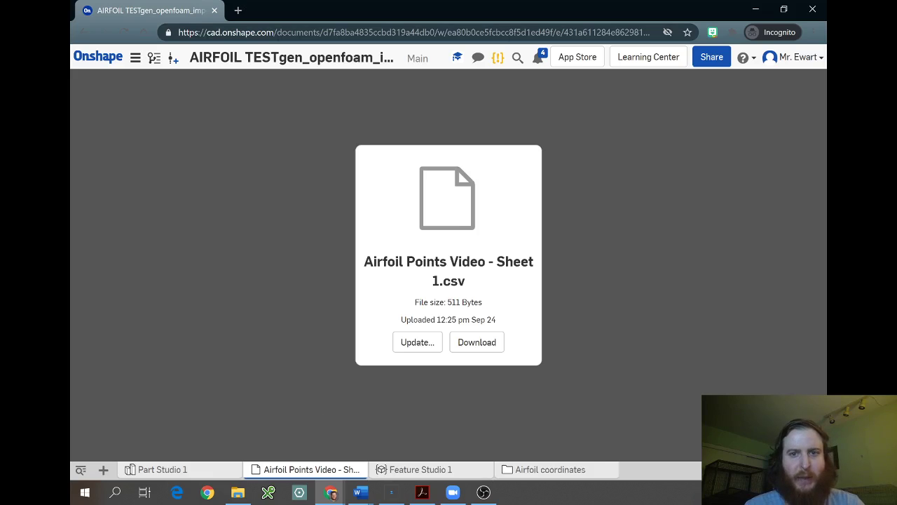
Copy the uploaded CSV's element ID from the end of the web address and return to Feature Studio 1
left_click(579, 32)
key("End")
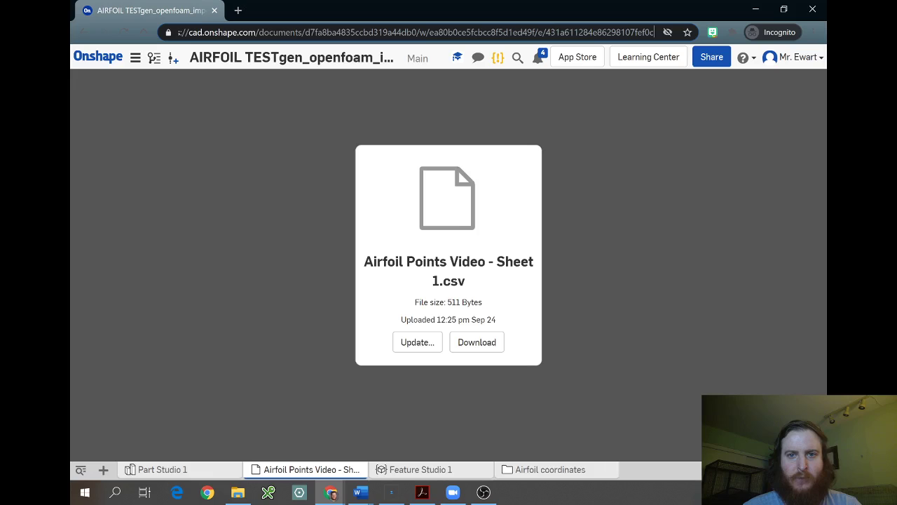
left_click_drag(654, 33, 546, 33)
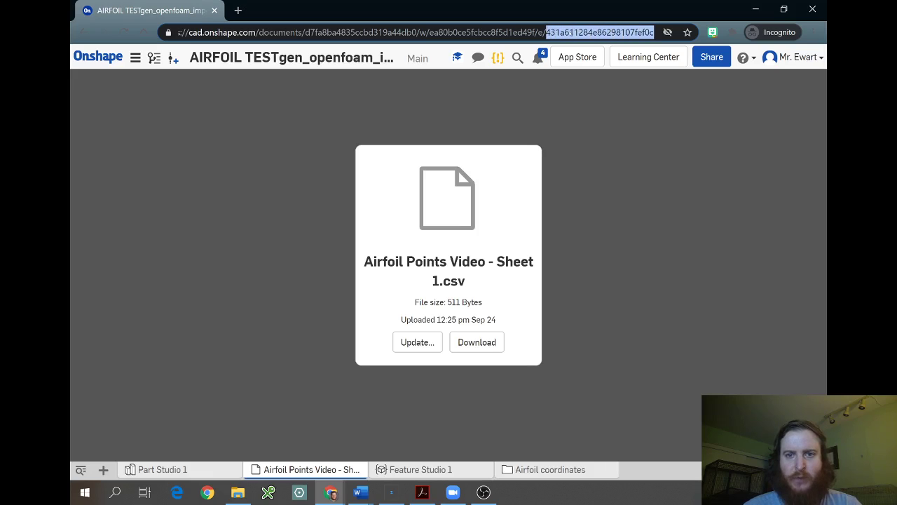
left_click(569, 32)
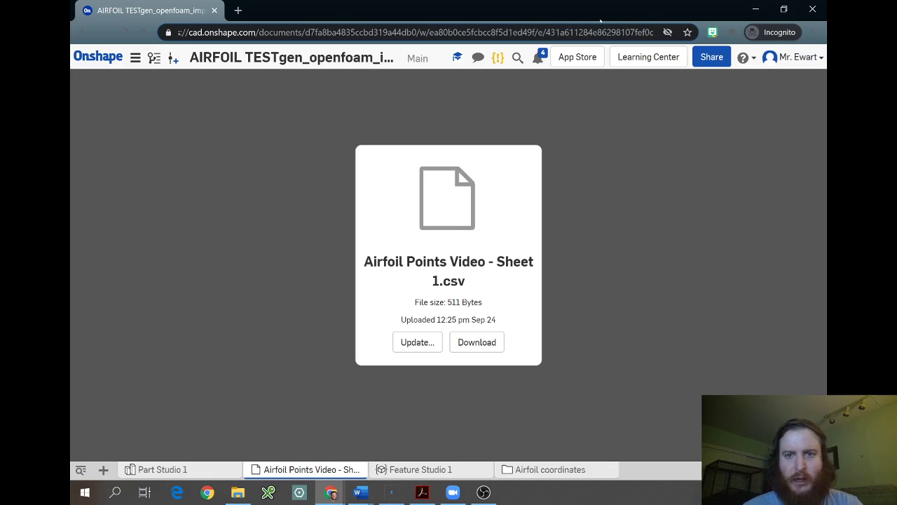
left_click_drag(654, 32, 546, 33)
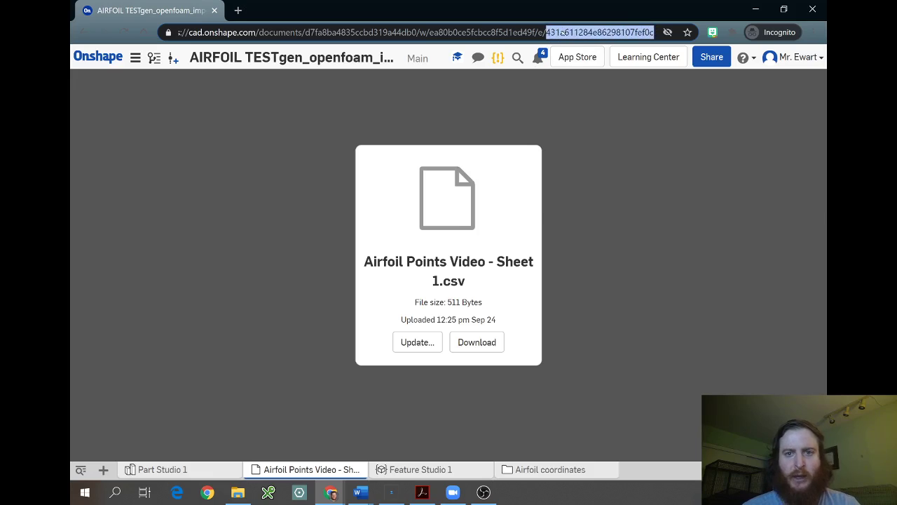
right_click(550, 32)
left_click(564, 99)
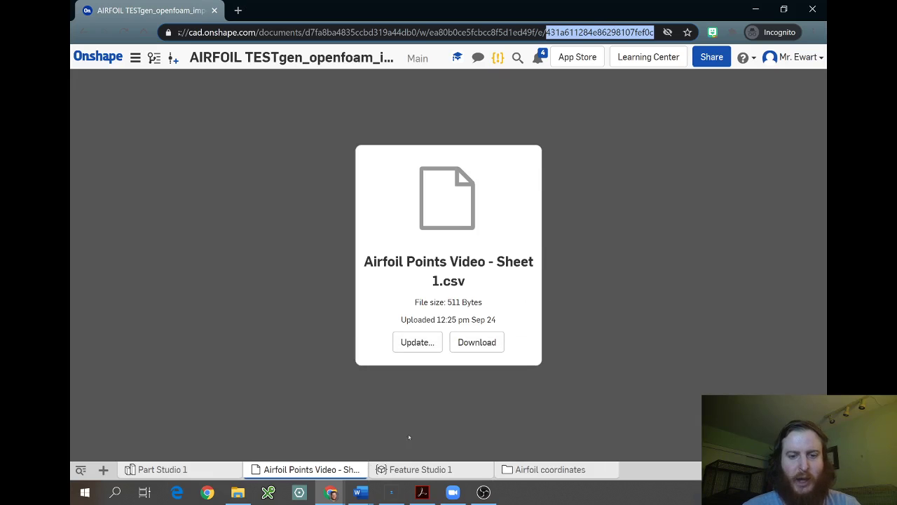
left_click(414, 469)
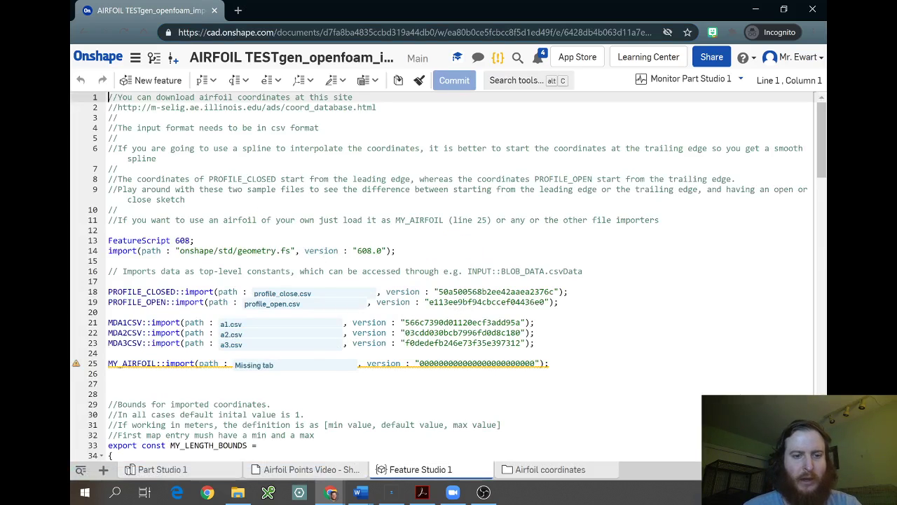
Replace the old ID in line 25's MY_AIRFOIL import with the copied CSV ID and commit
left_click(262, 364)
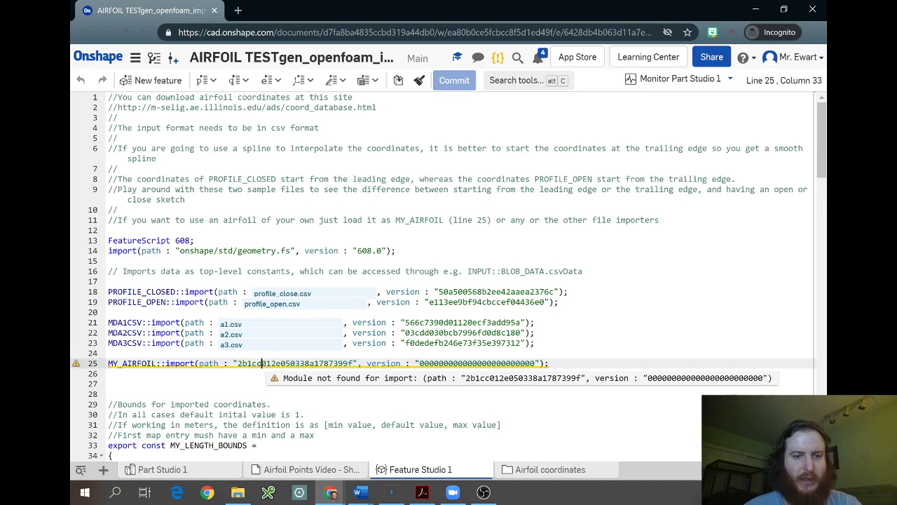
double_click(259, 363)
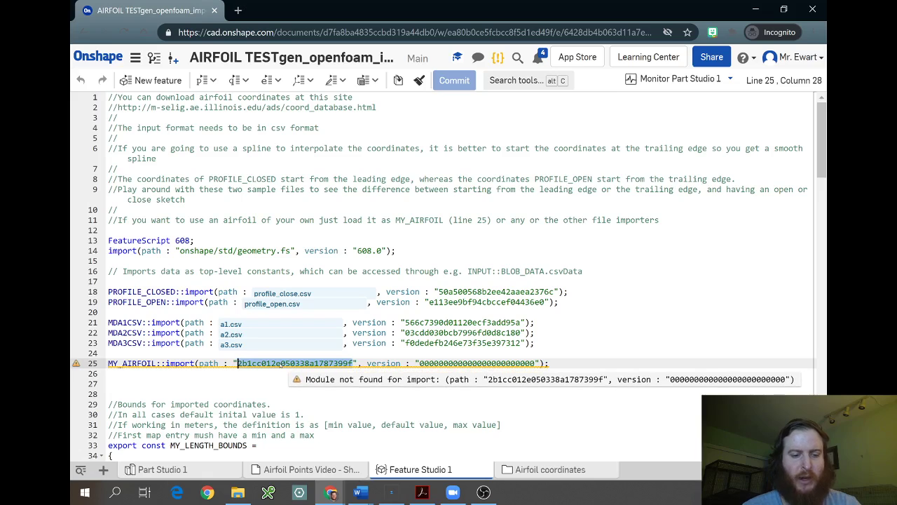
key("ctrl+v")
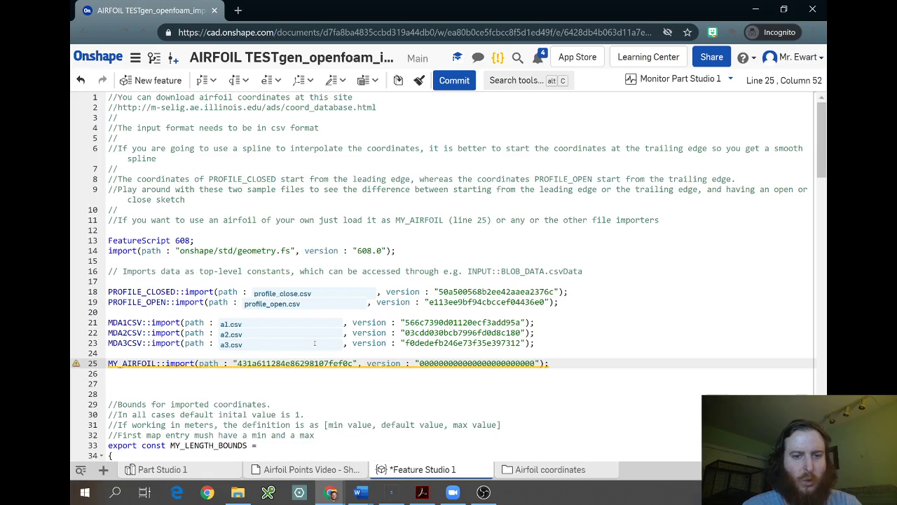
left_click(461, 84)
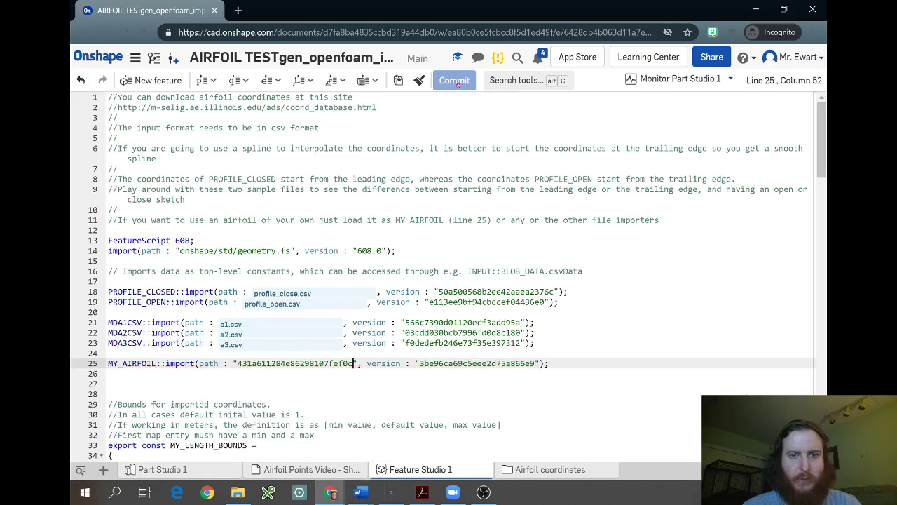
Delete Extrude 1 in Part Studio 1, leaving only the Airfoil 1 curve
left_click(179, 469)
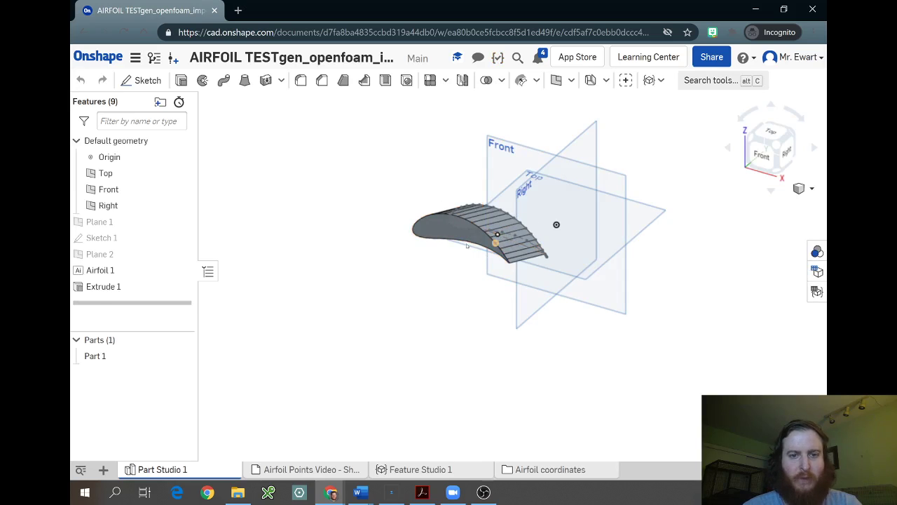
right_click(117, 356)
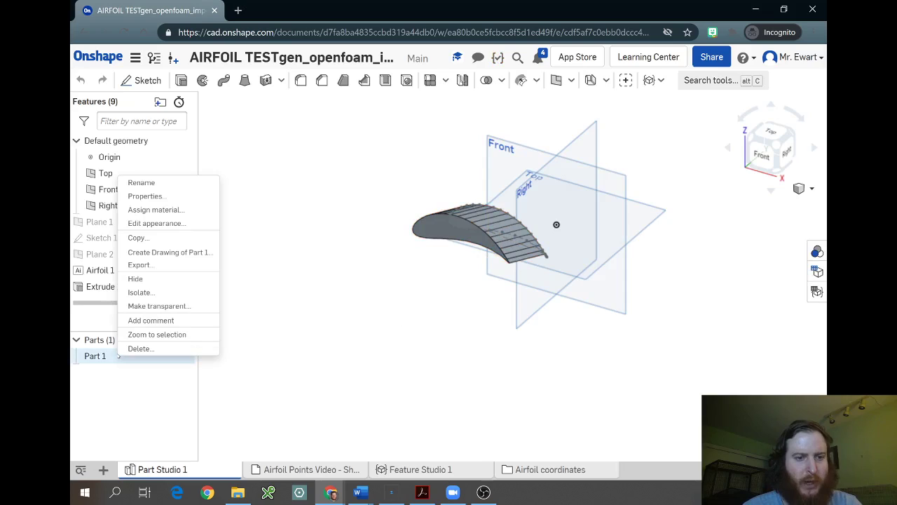
left_click(99, 287)
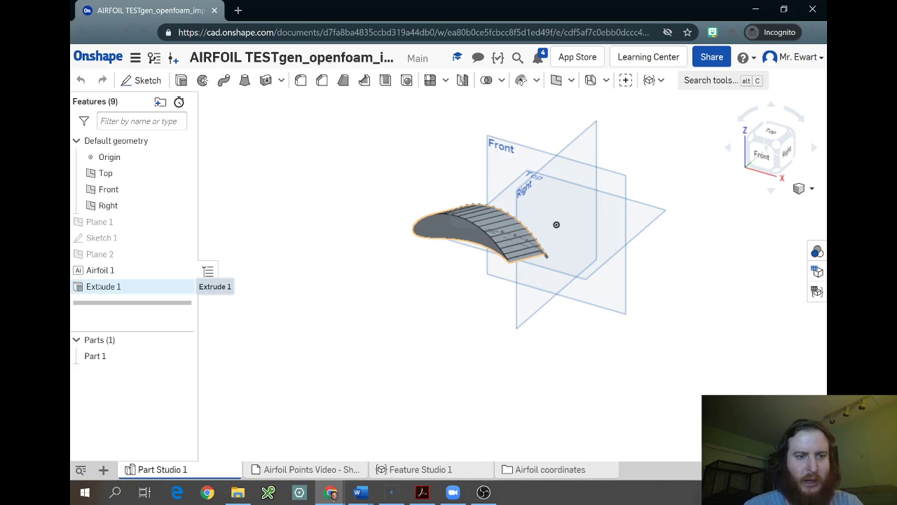
right_click(99, 286)
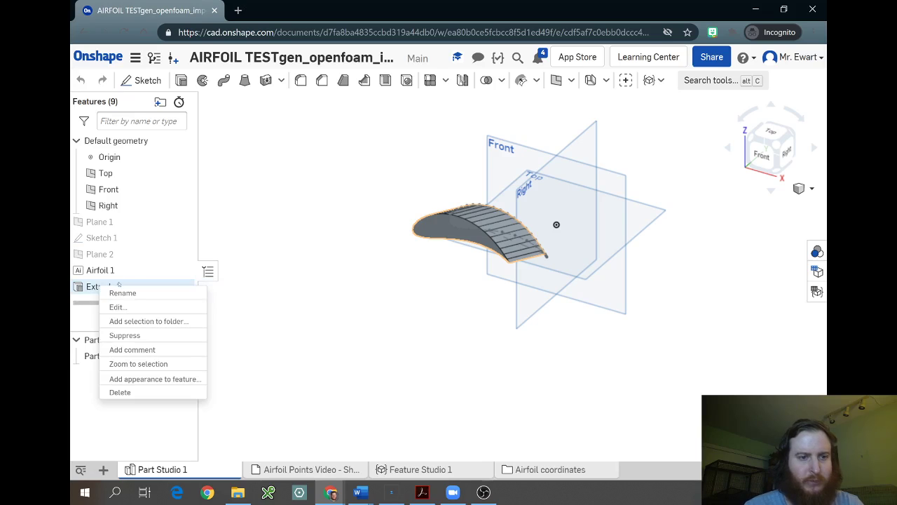
left_click(120, 392)
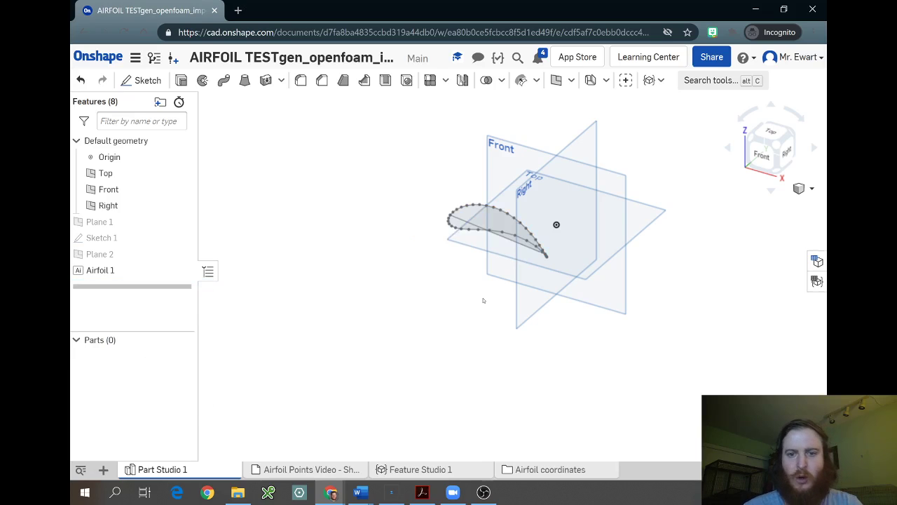
scroll(482, 300, "down", 2)
scroll(339, 246, "up", 8)
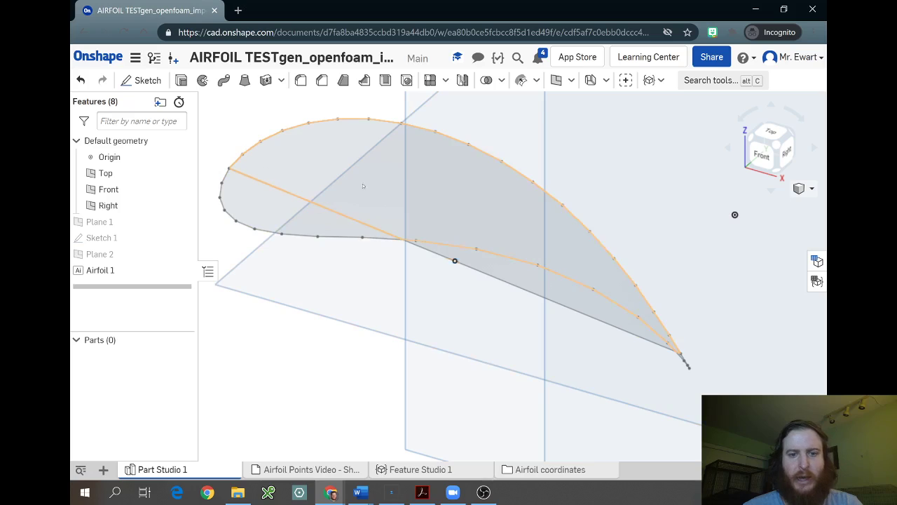
left_click(454, 260)
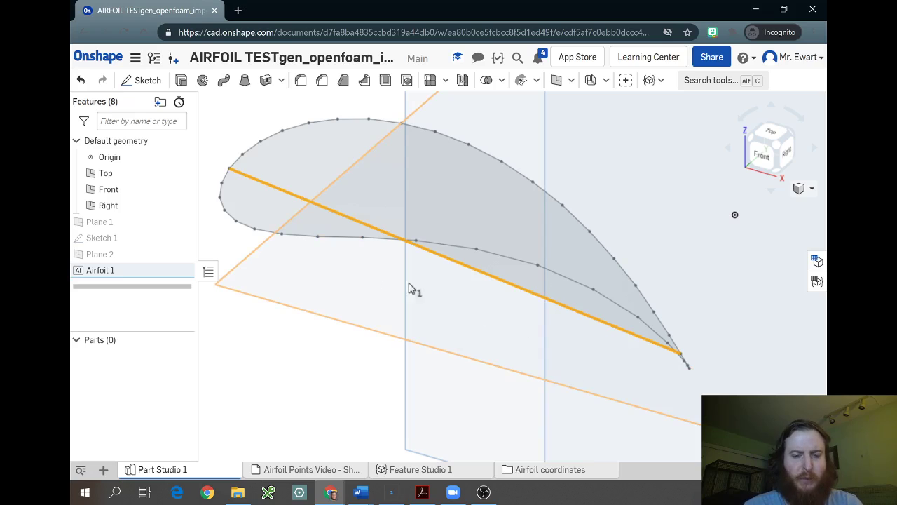
left_click(327, 399)
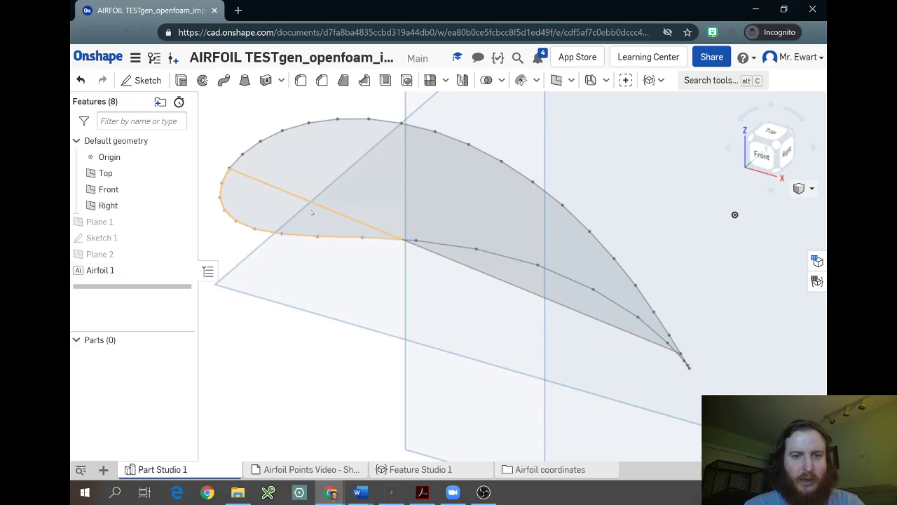
left_click(285, 220)
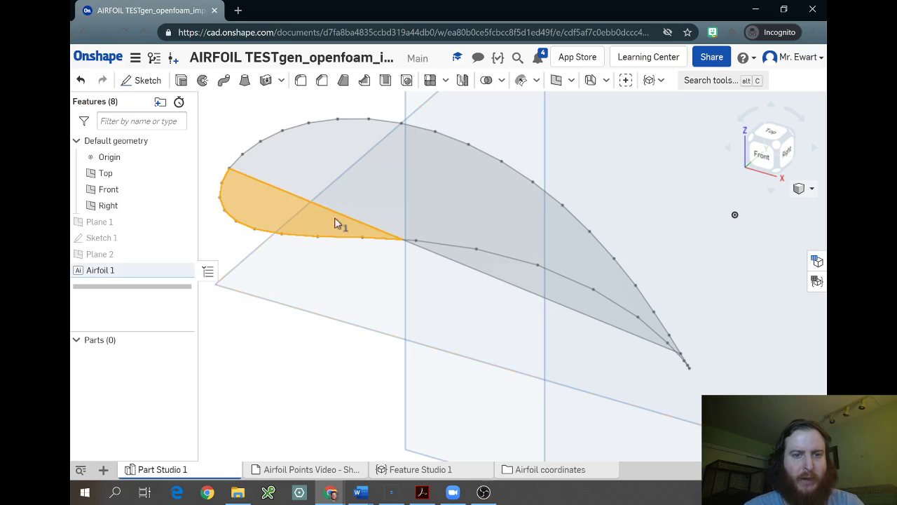
left_click(378, 191)
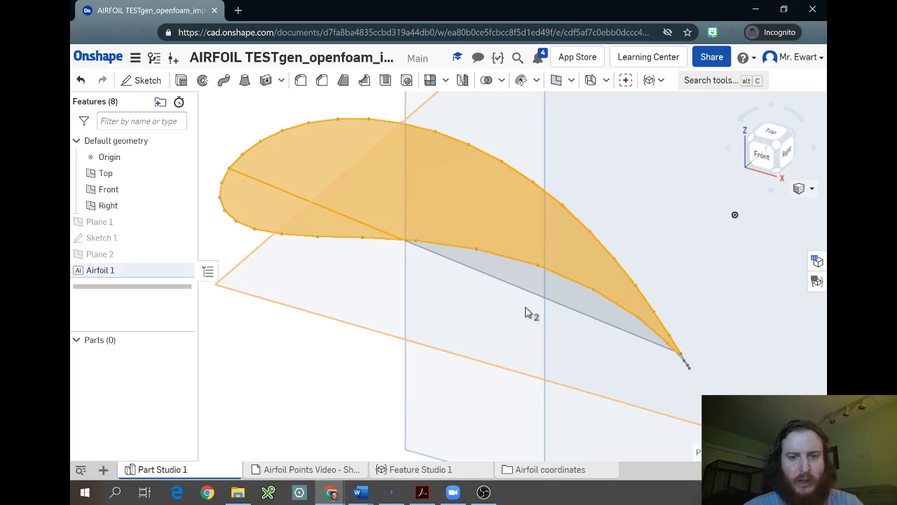
left_click(311, 367)
left_click(496, 273)
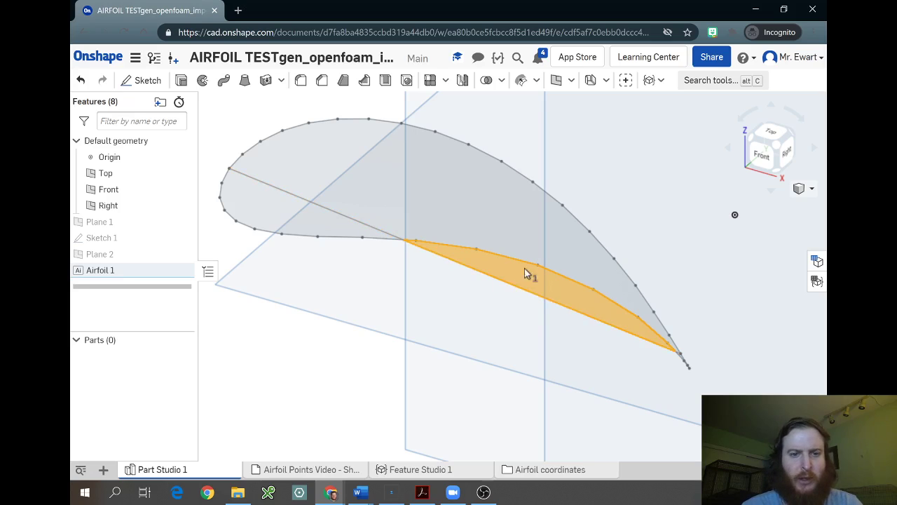
left_click(325, 365)
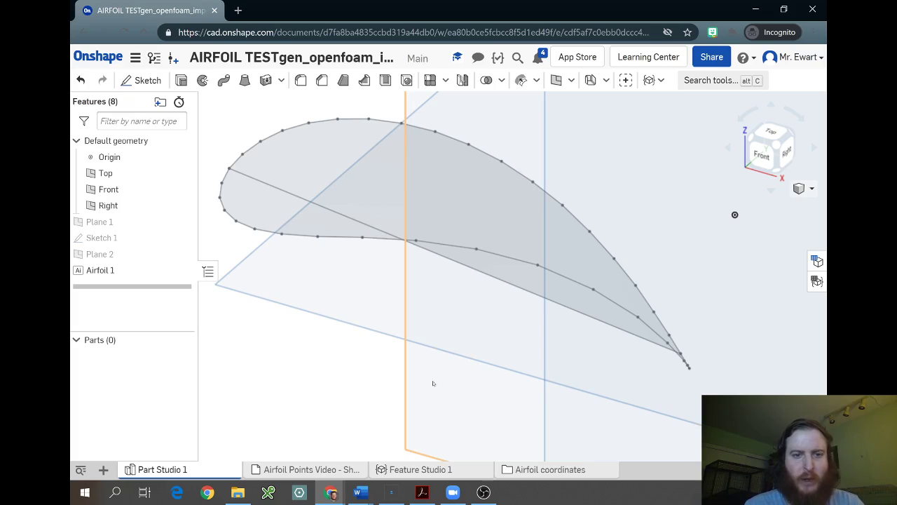
left_click(371, 227)
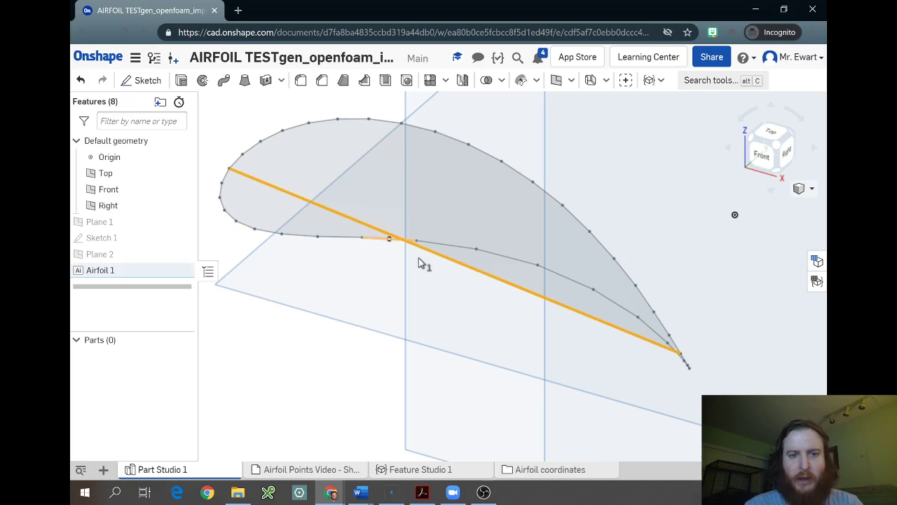
Change the workspace default length unit from Inch to Meter
left_click(136, 60)
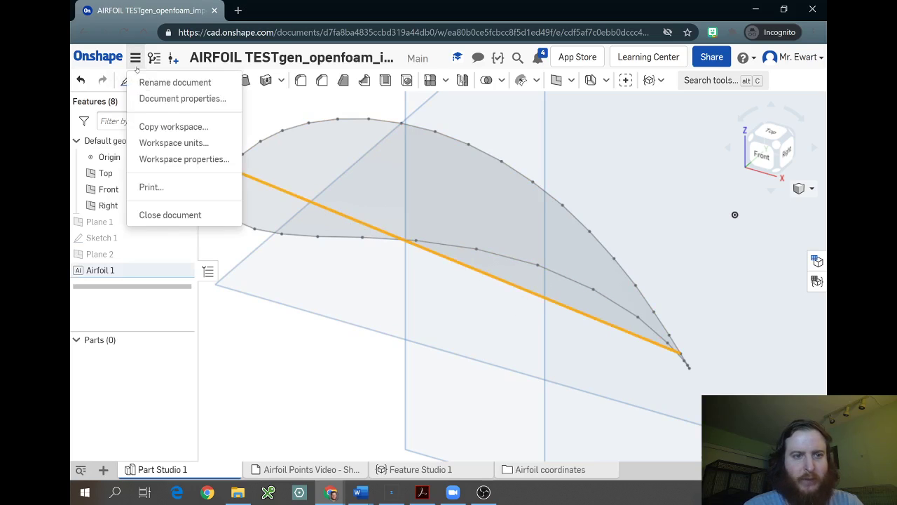
left_click(162, 144)
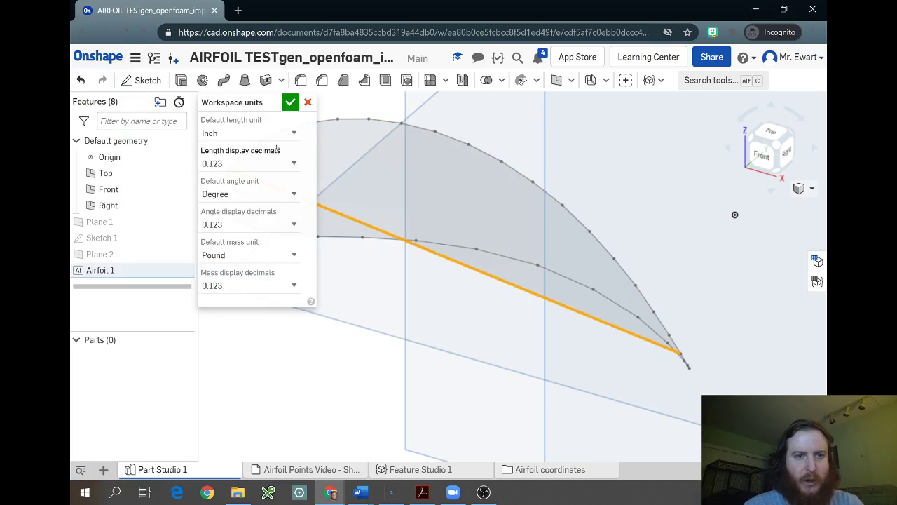
left_click(249, 133)
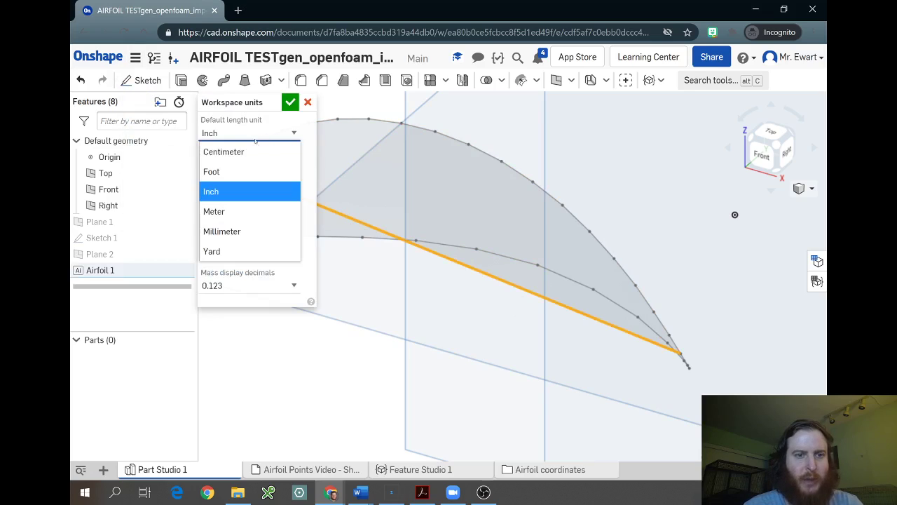
left_click(248, 211)
left_click(290, 101)
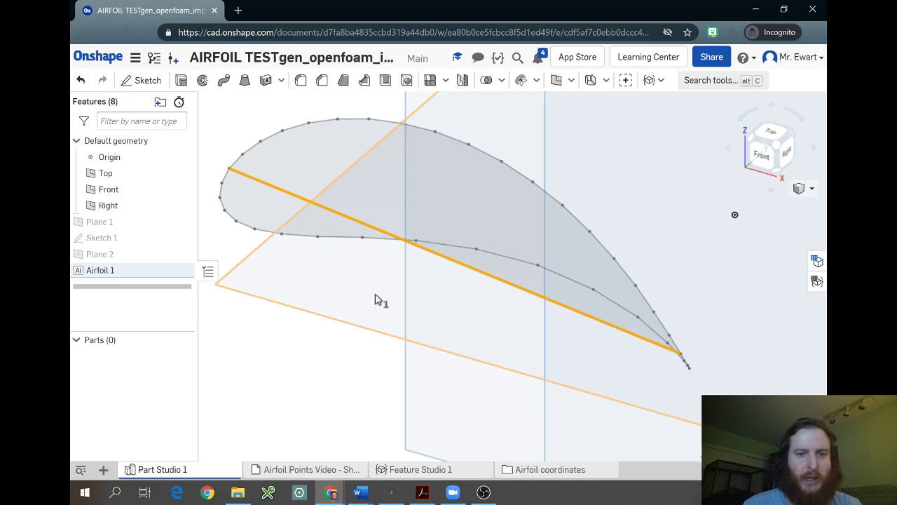
Extrude the upper and lower airfoil regions to a depth of 0.1 m
left_click(305, 229)
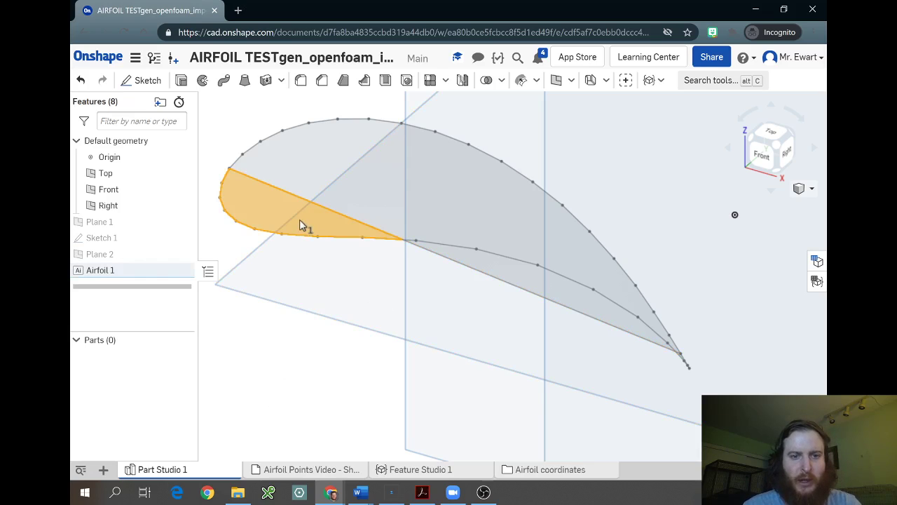
left_click(363, 195)
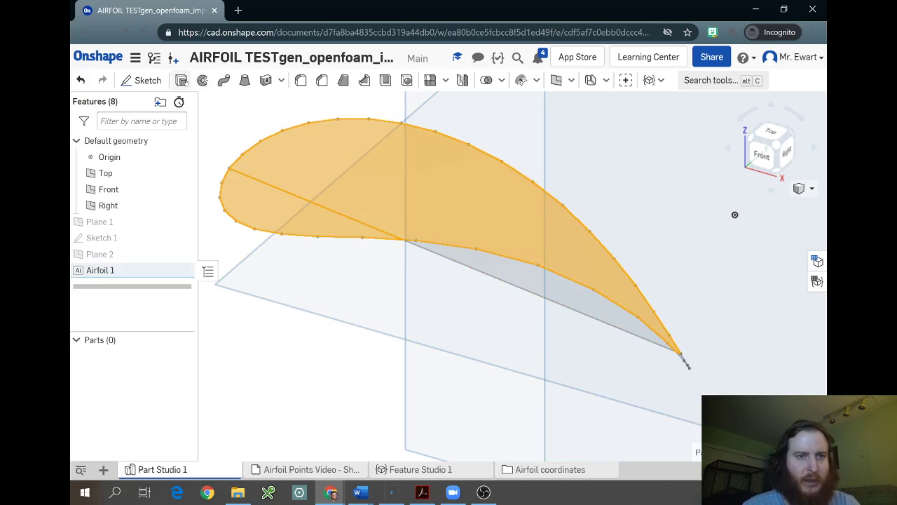
left_click(182, 80)
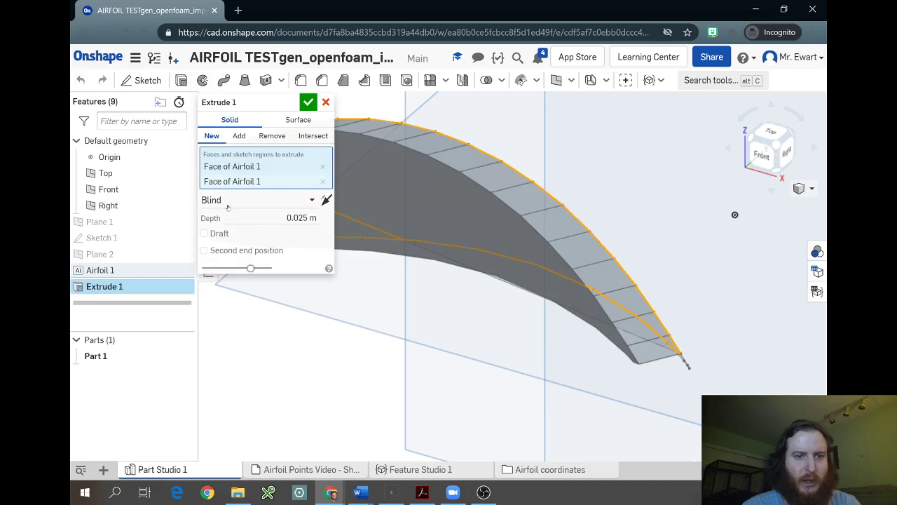
left_click_drag(226, 217, 328, 217)
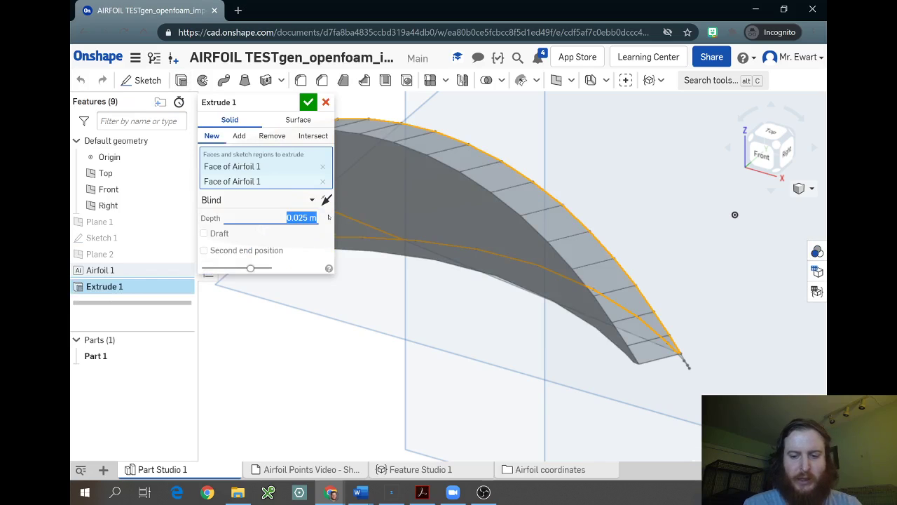
type("0.1 m")
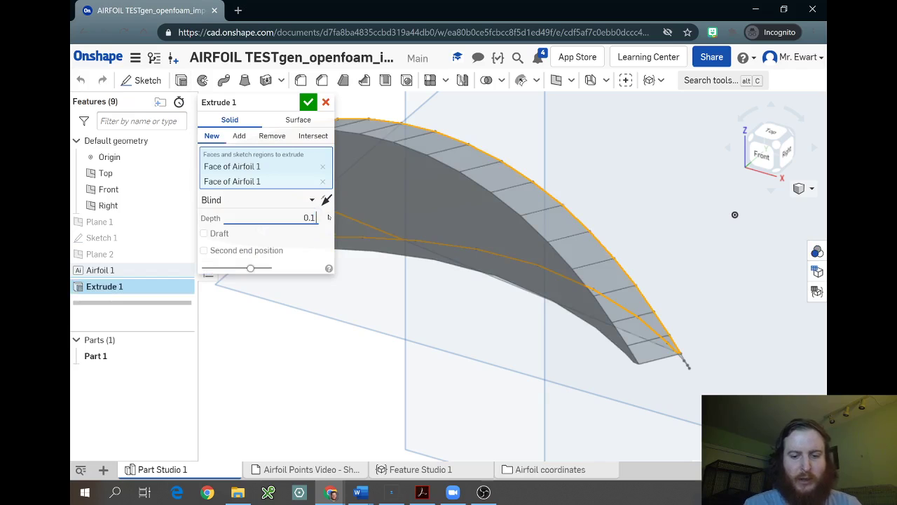
left_click(309, 104)
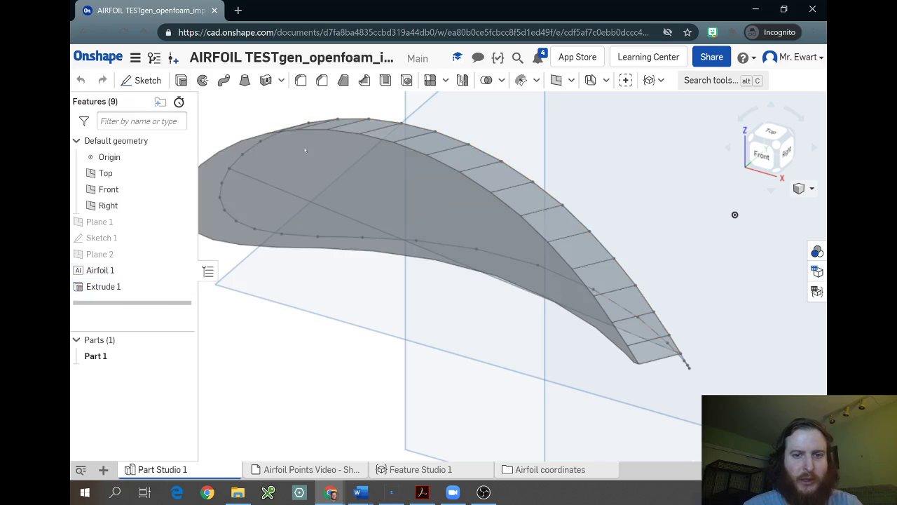
scroll(318, 322, "down", 3)
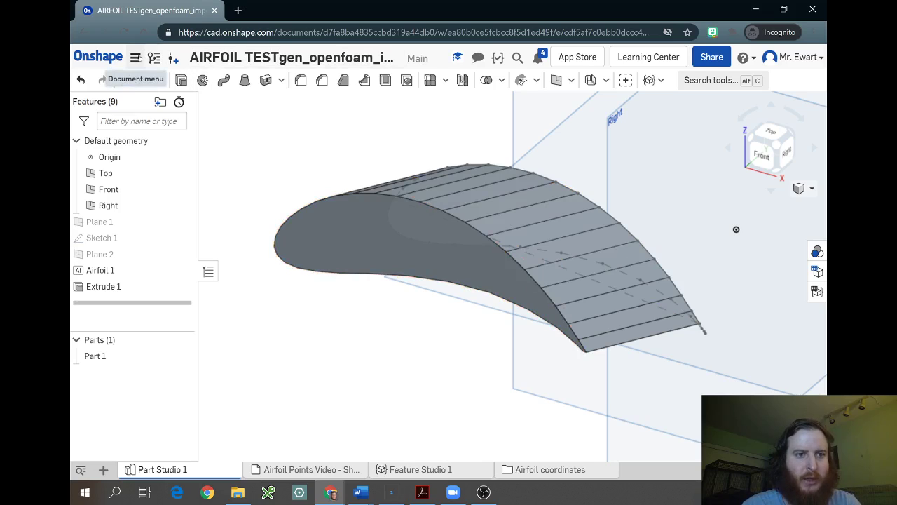
Export Part 1 as STL with Fine mesh resolution
left_click(102, 357)
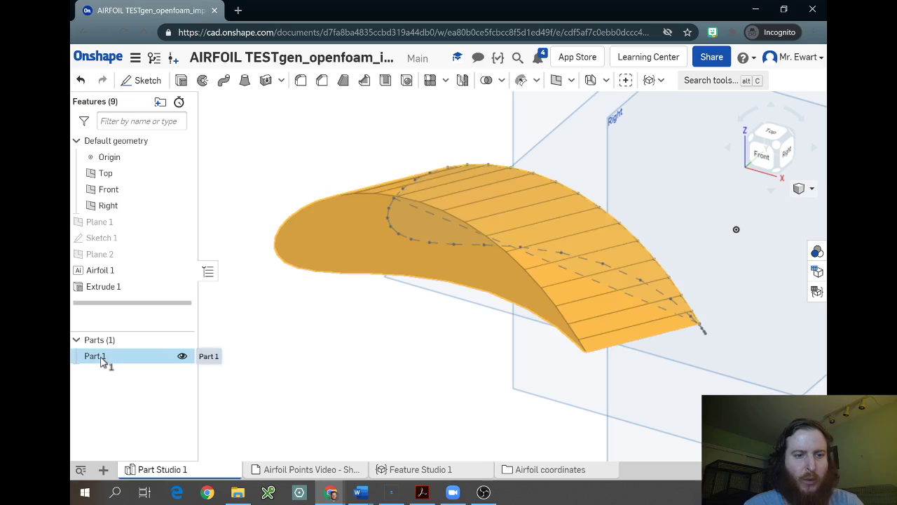
right_click(101, 360)
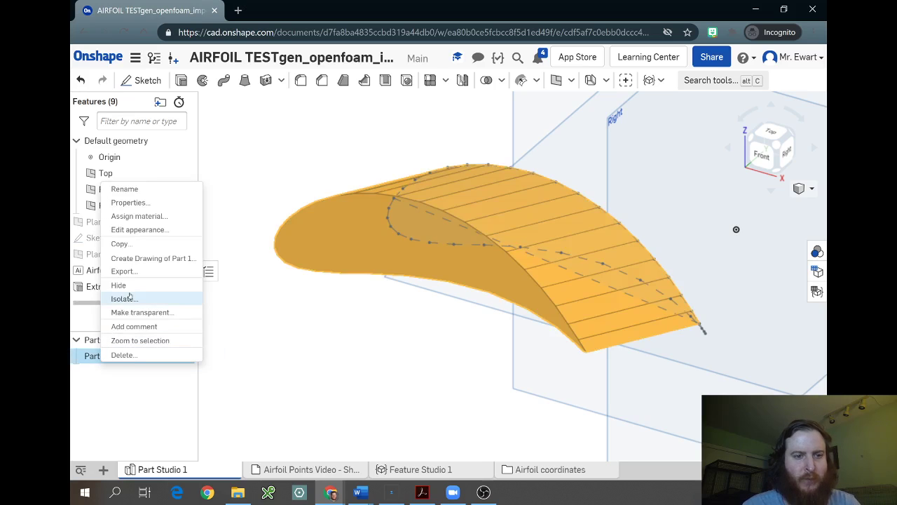
left_click(122, 271)
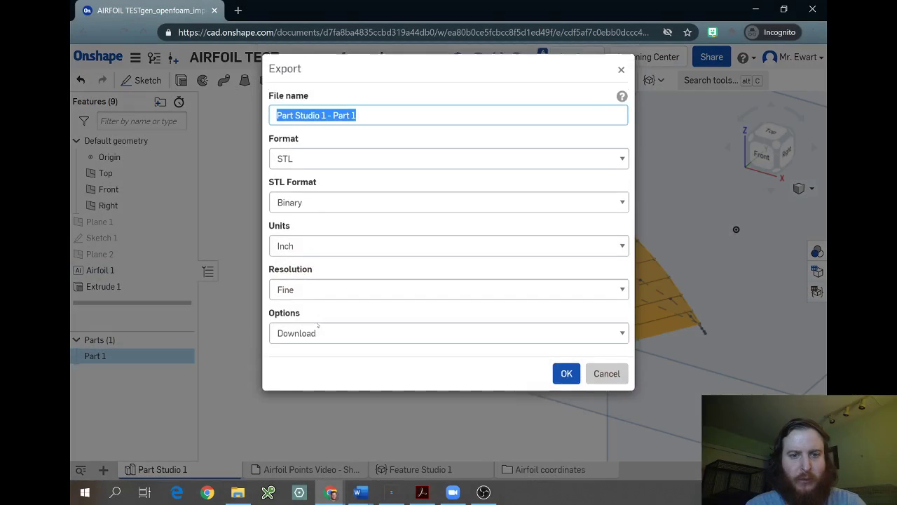
left_click(306, 171)
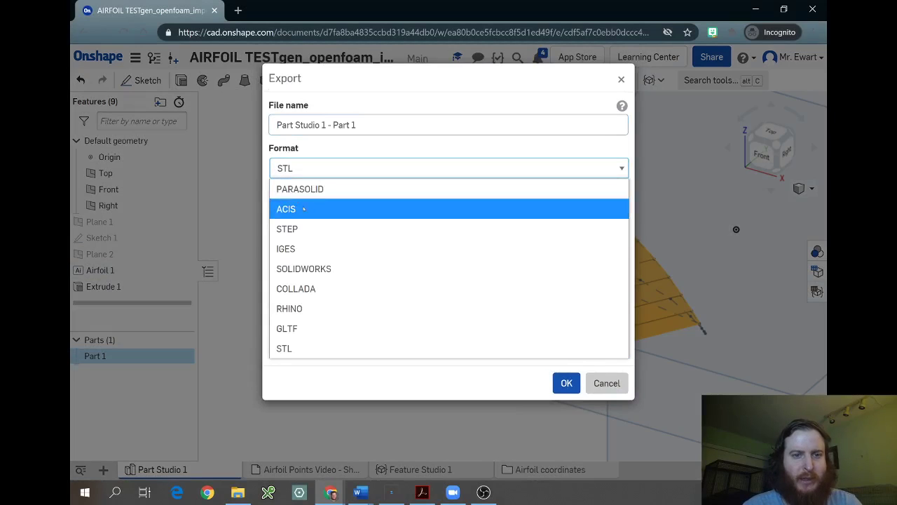
left_click(317, 348)
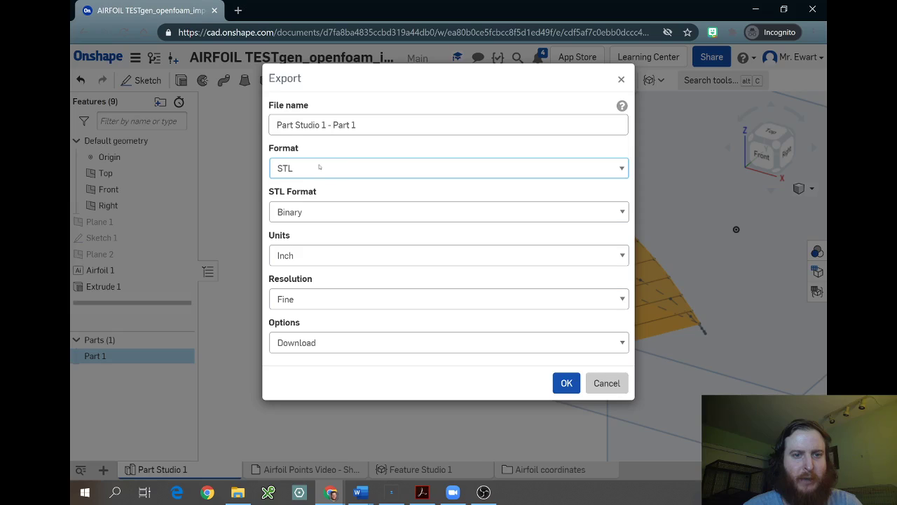
left_click(331, 302)
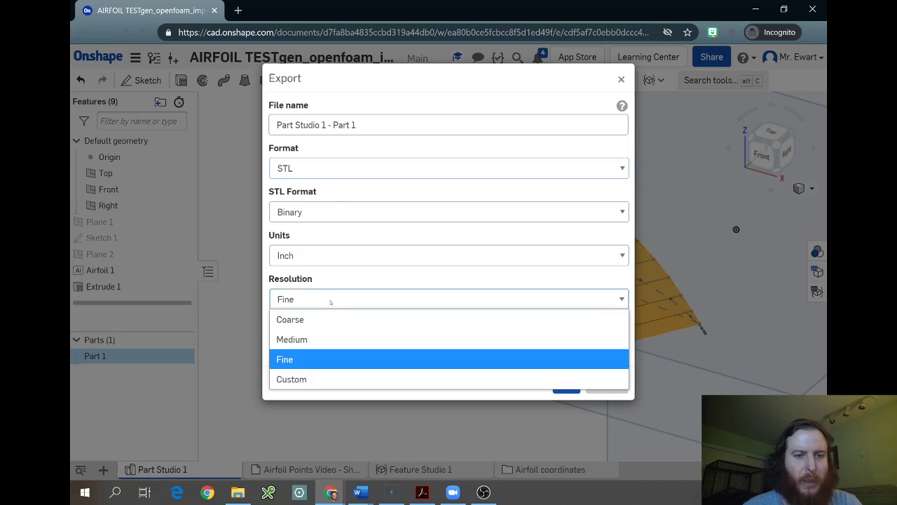
left_click(304, 356)
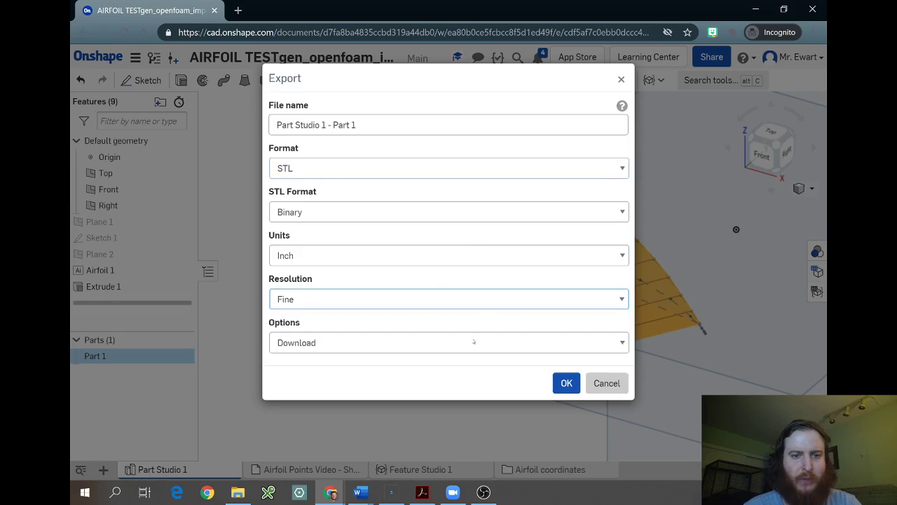
Set the export units to Meter, run the export and save the STL to Downloads
left_click(457, 258)
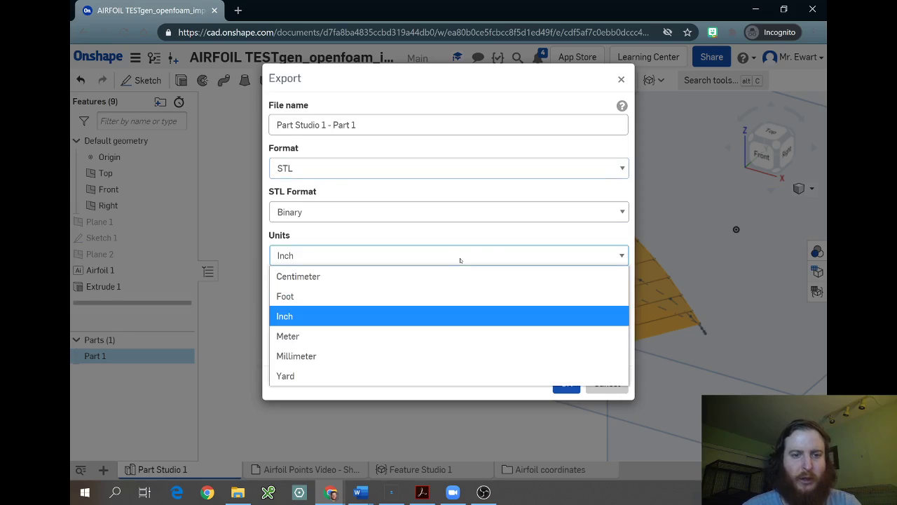
left_click(414, 336)
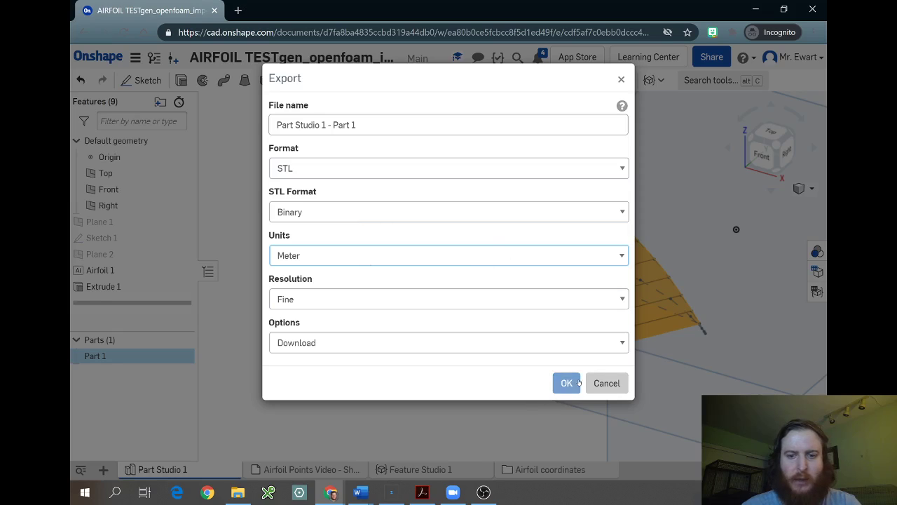
left_click(346, 258)
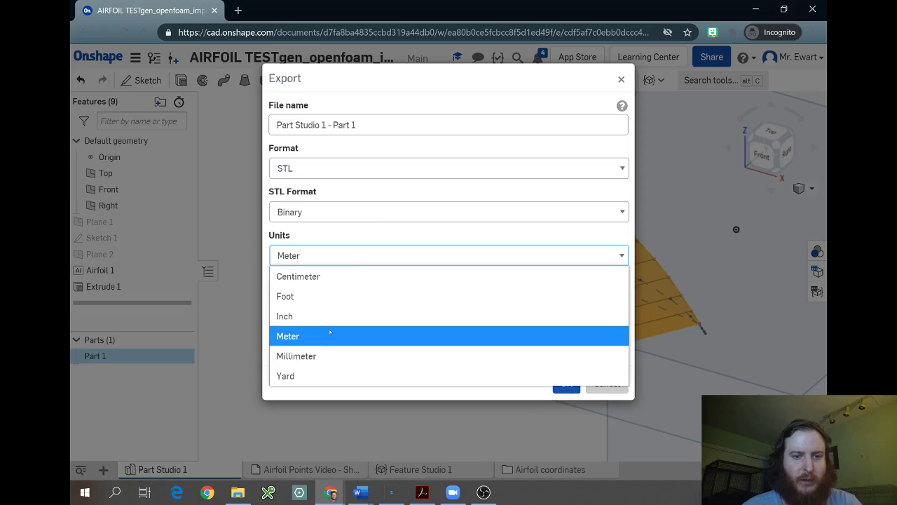
left_click(329, 335)
left_click(567, 383)
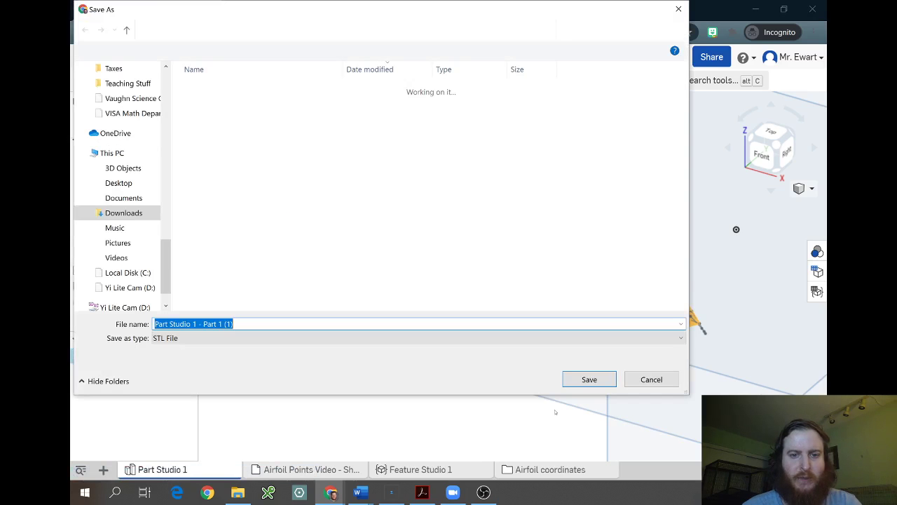
left_click(571, 382)
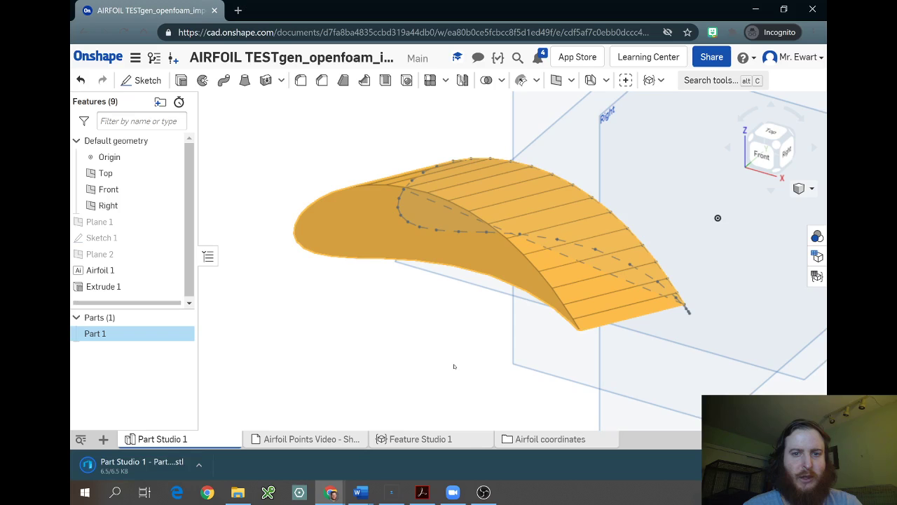